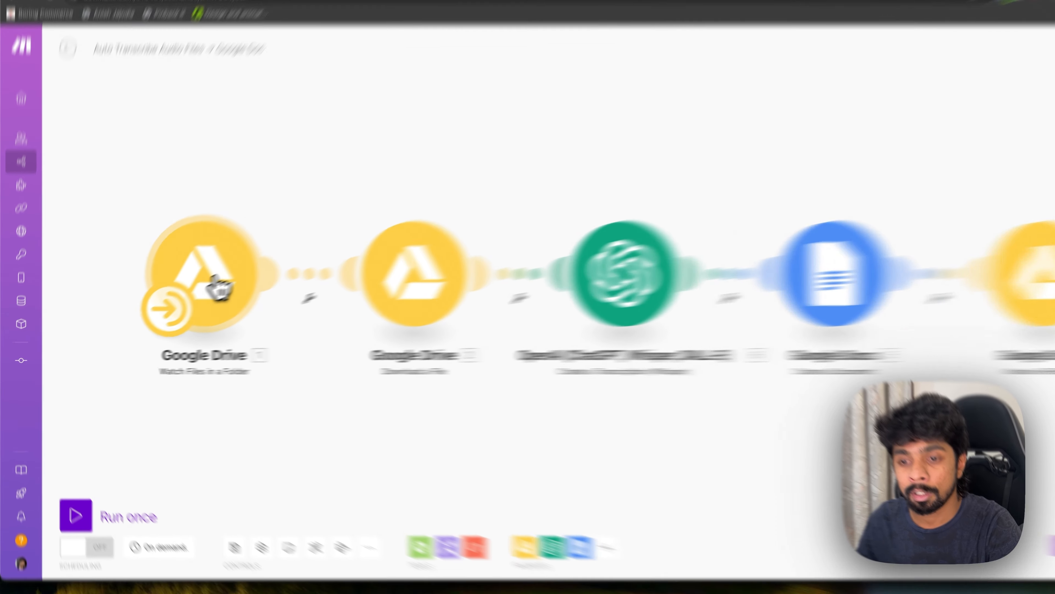
# Open the Watch Files in a Folder module, and examine the scenario's run schedule options without changing them.
pyautogui.click(192, 296)
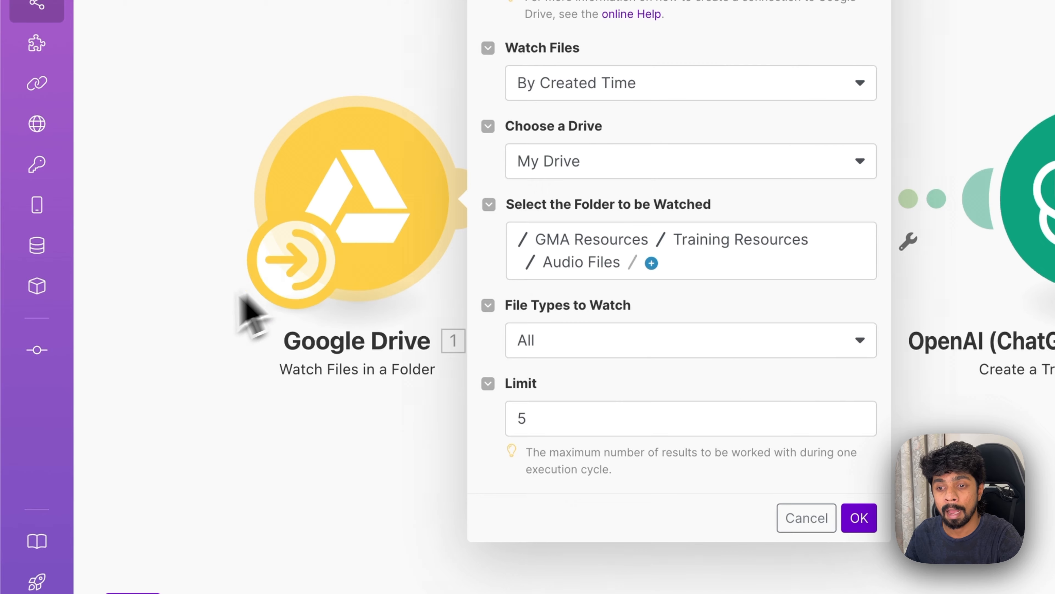
pyautogui.click(240, 304)
pyautogui.click(289, 270)
pyautogui.click(690, 277)
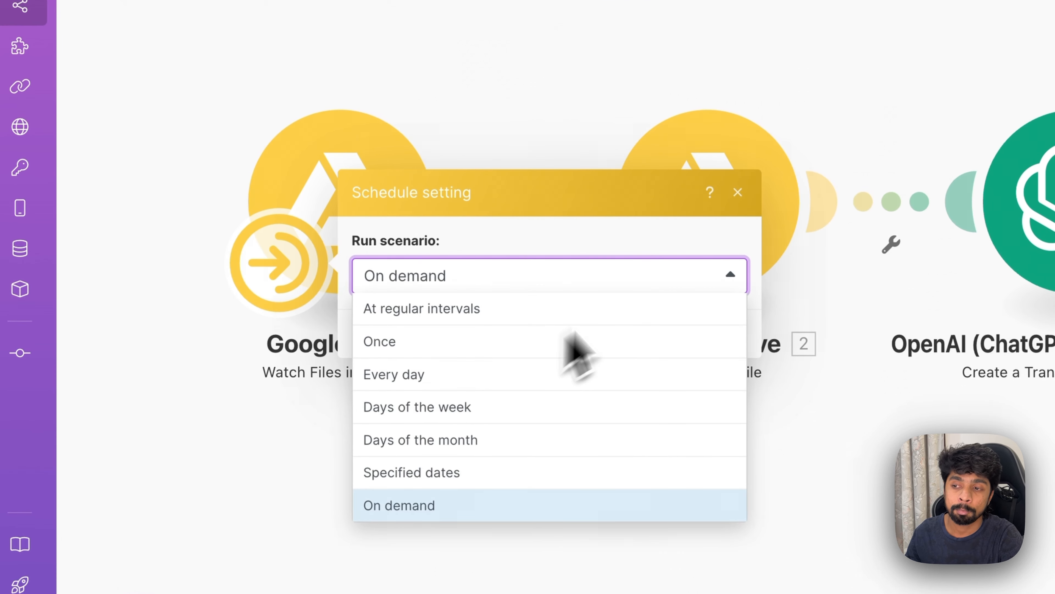
pyautogui.click(737, 192)
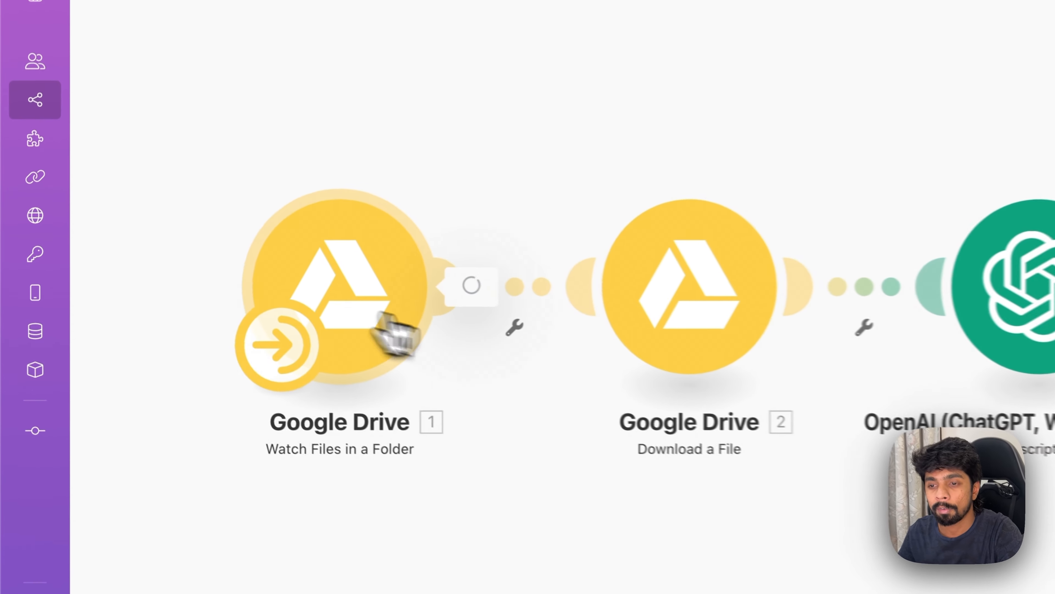
# Review the Watch Files in a Folder module's watched folder, file types and limit settings, and leave them unchanged.
pyautogui.click(191, 301)
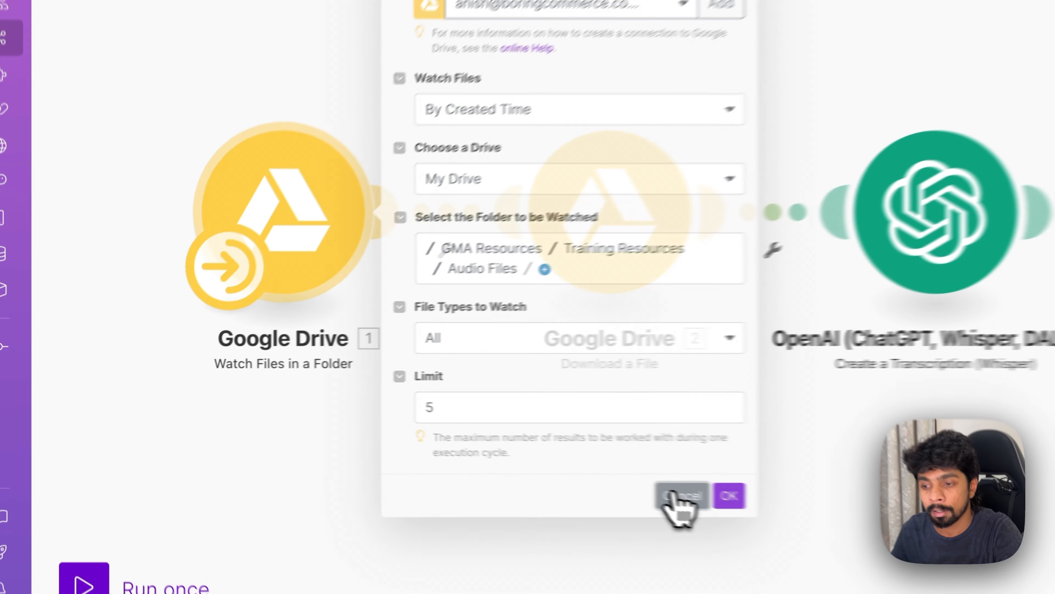
pyautogui.click(402, 428)
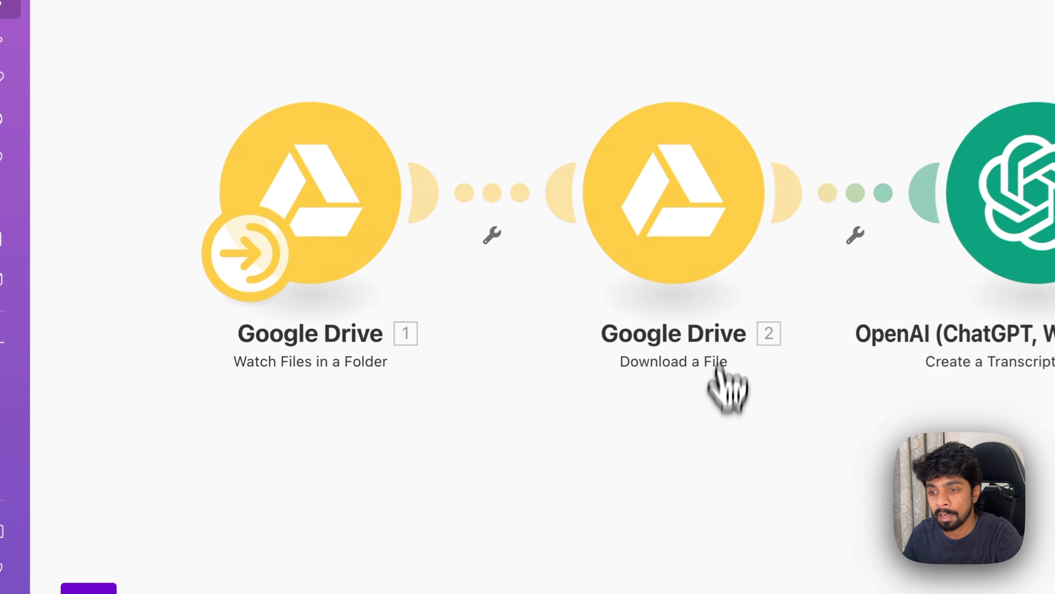
pyautogui.click(369, 221)
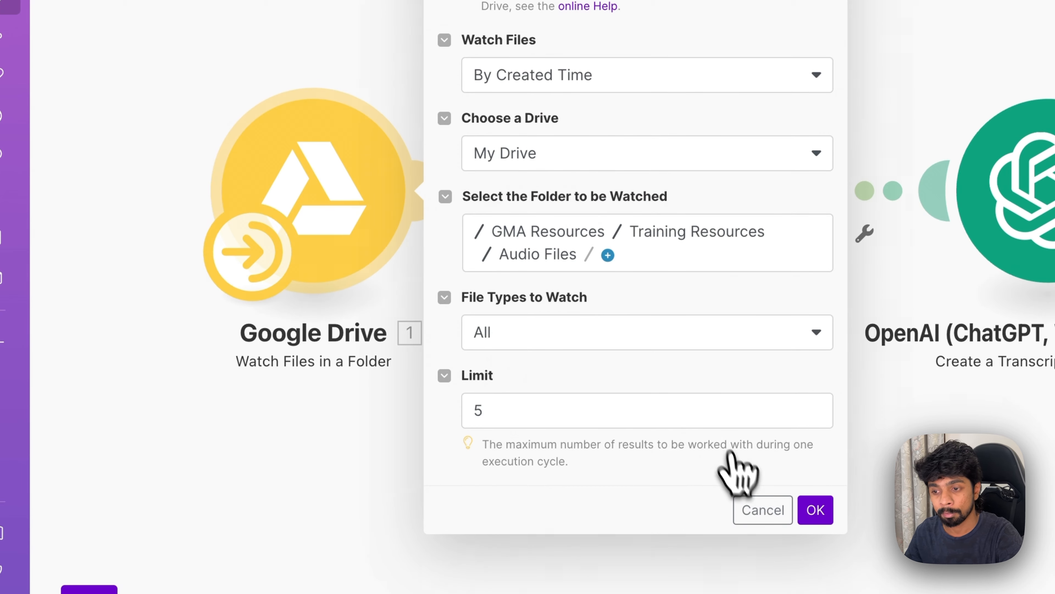
pyautogui.click(753, 510)
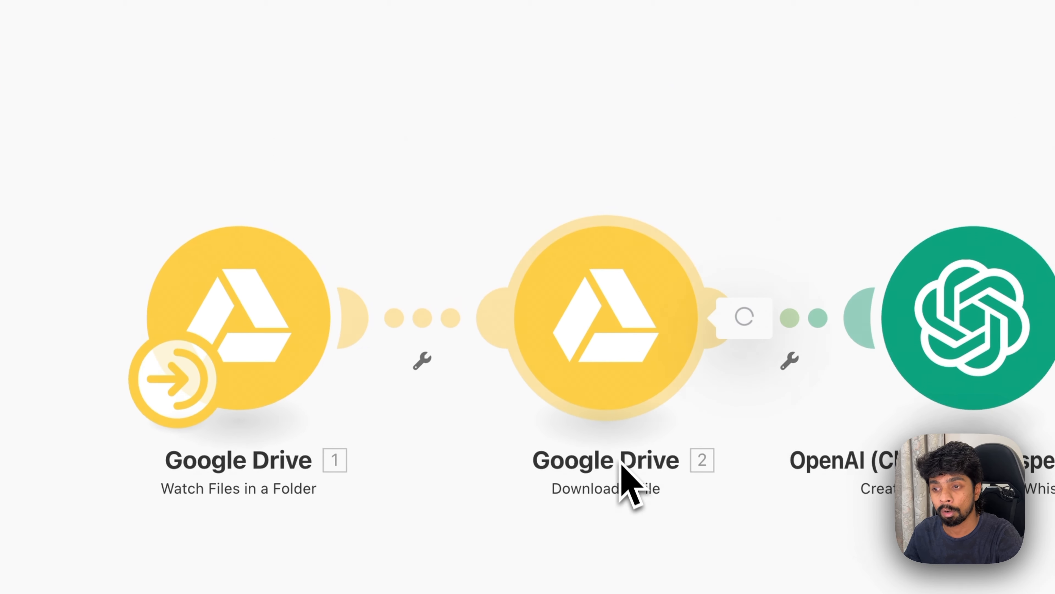
# Try remapping the File ID from the Watch Files module into the Download a File module's File ID field.
pyautogui.click(702, 318)
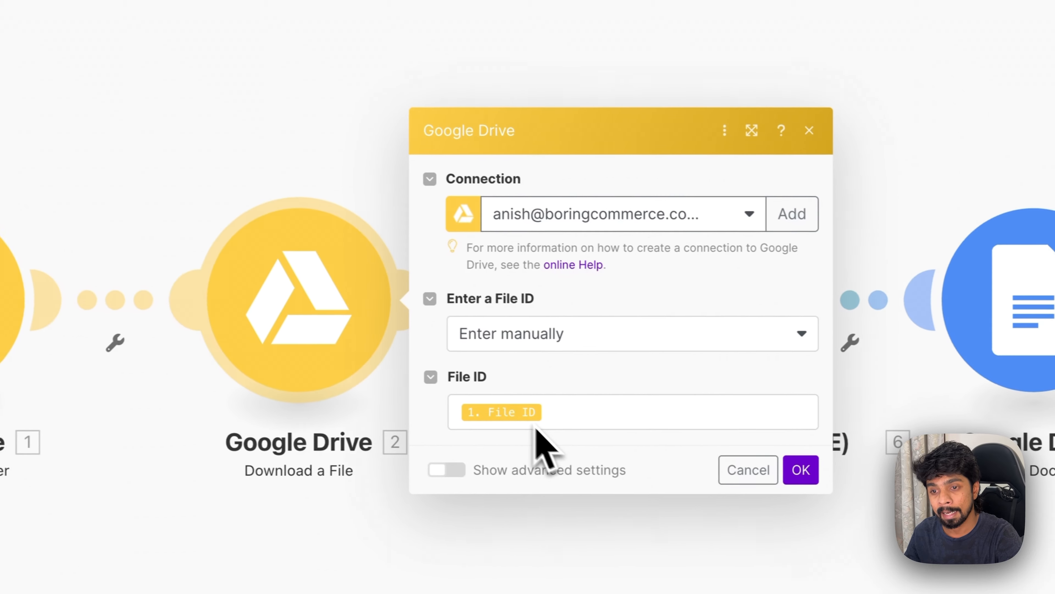
pyautogui.click(558, 412)
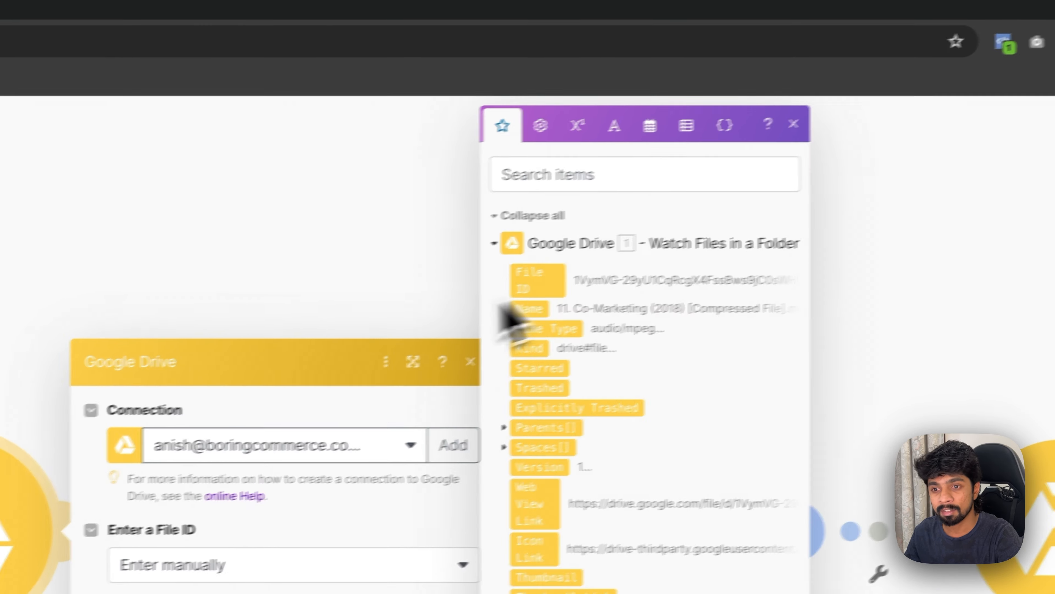
pyautogui.click(538, 280)
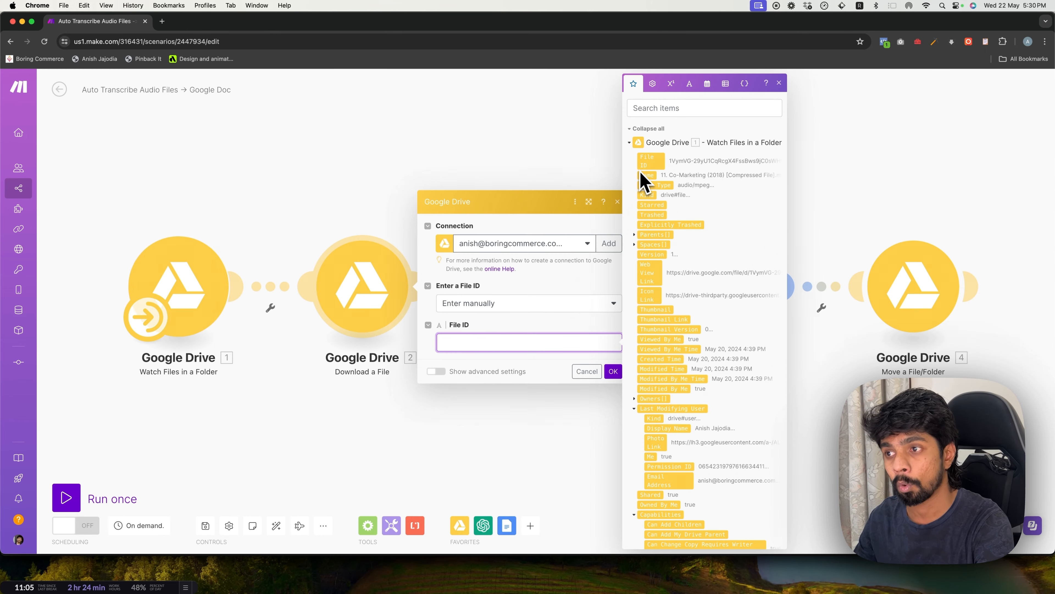
pyautogui.moveTo(645, 165); pyautogui.dragTo(506, 348)
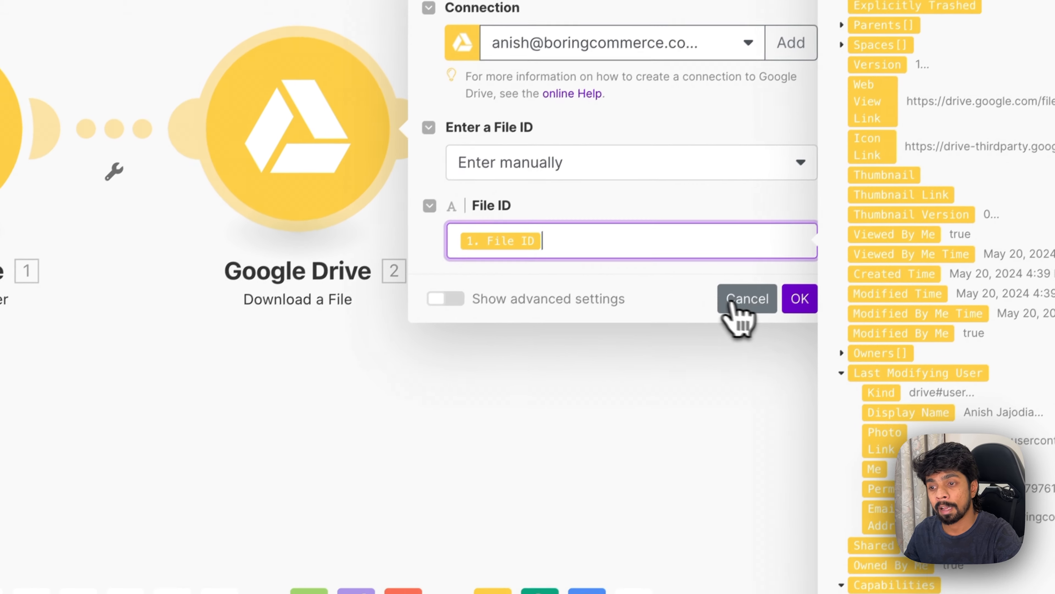
pyautogui.click(553, 512)
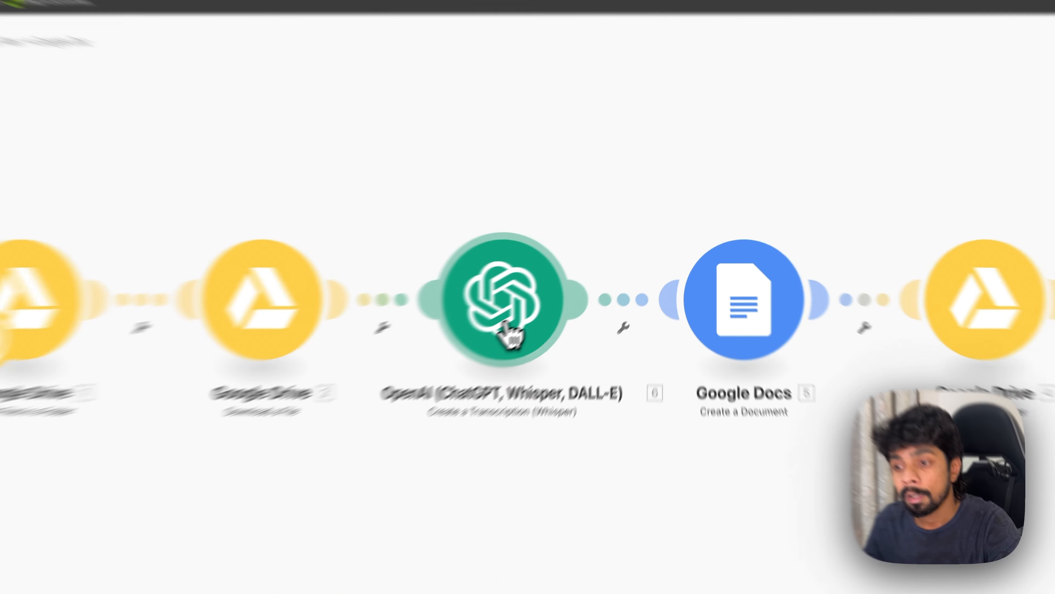
# Review the settings of the OpenAI transcription, Google Docs Create a Document and Google Drive Move a File/Folder modules.
pyautogui.click(553, 312)
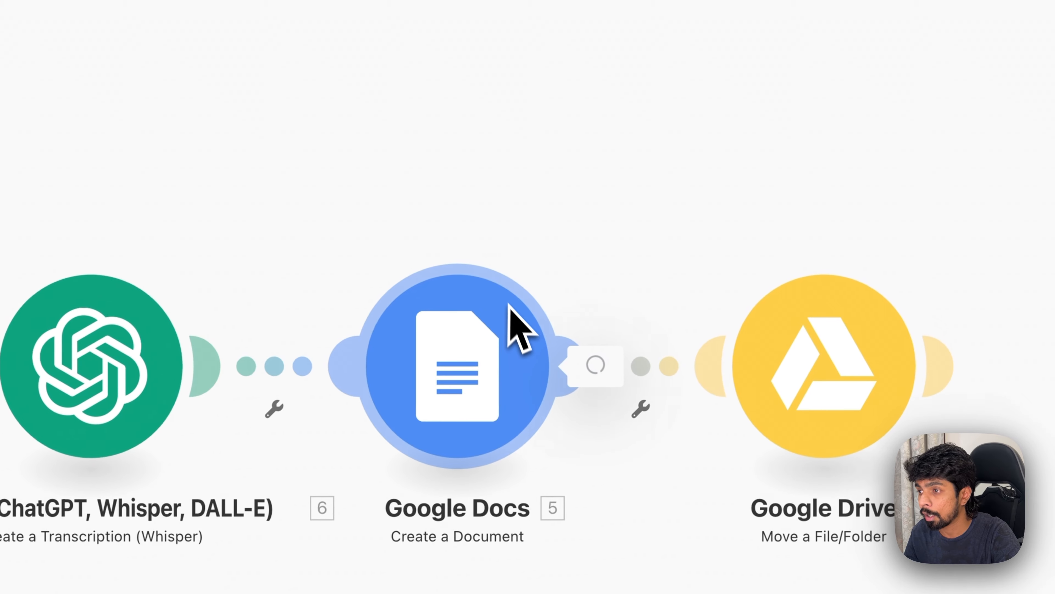
pyautogui.click(753, 276)
pyautogui.click(707, 300)
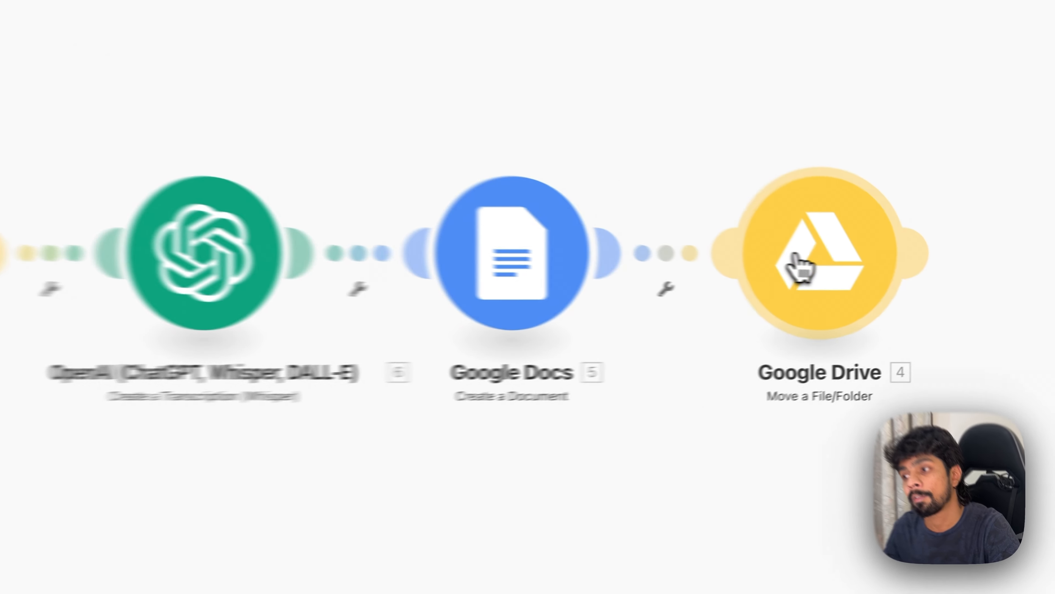
pyautogui.click(901, 300)
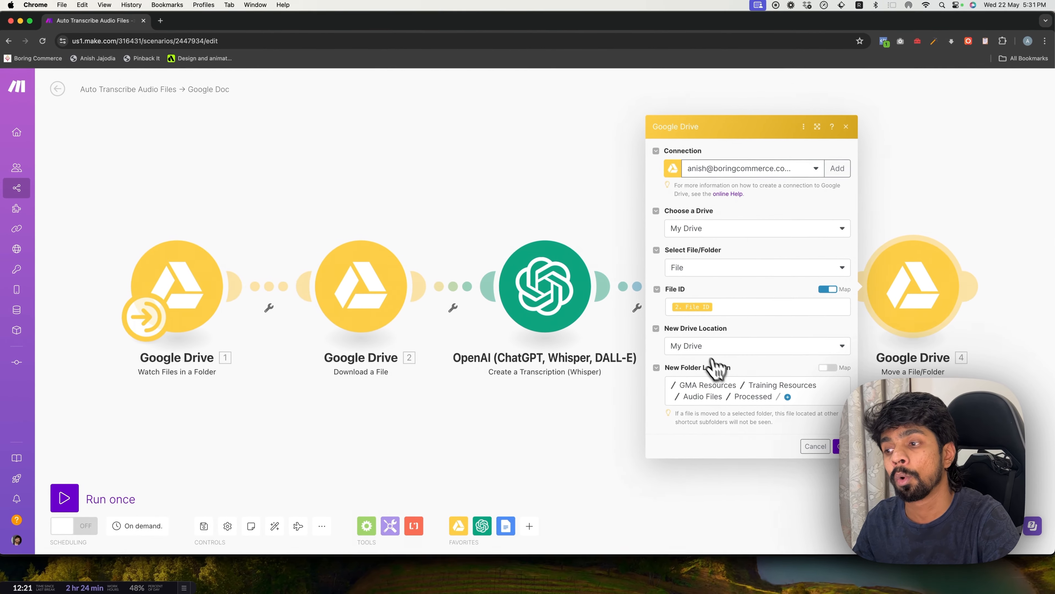
# Switch to Google Drive in Safari and upload Global Marketing Agents Introduction.m4a from Downloads into the Audio Files folder.
pyautogui.press('super+Tab')
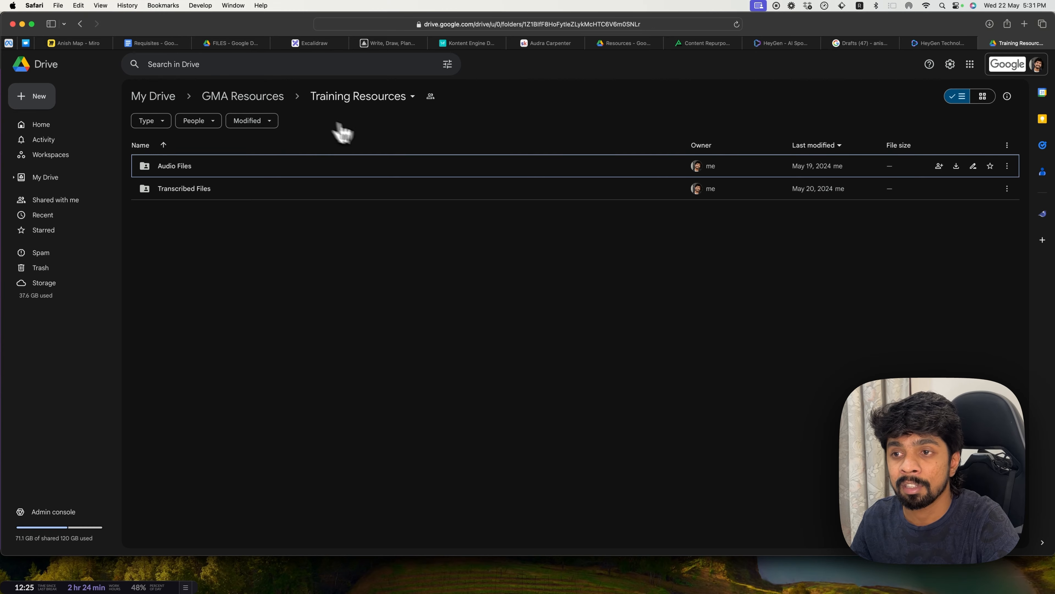
pyautogui.doubleClick(201, 175)
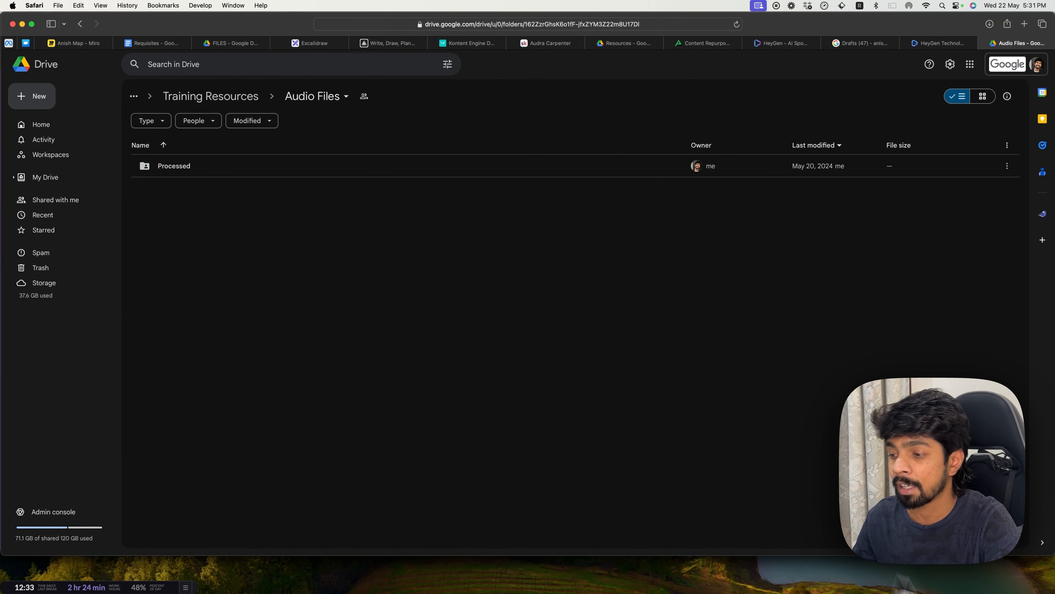
pyautogui.moveTo(793, 569)
pyautogui.click(750, 565)
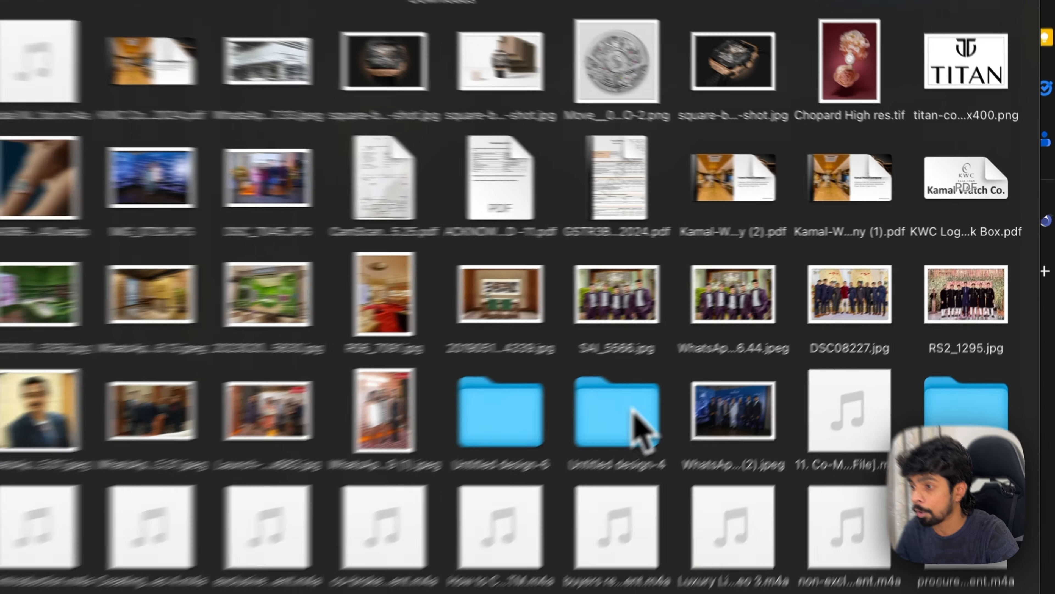
pyautogui.scroll(-5, 636, 582)
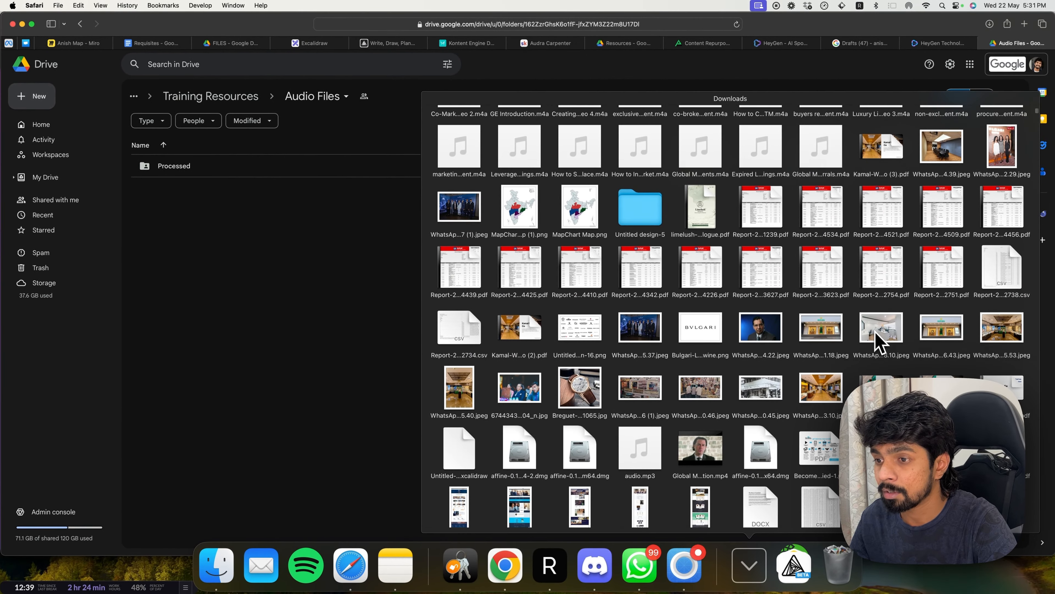
pyautogui.scroll(5, 875, 340)
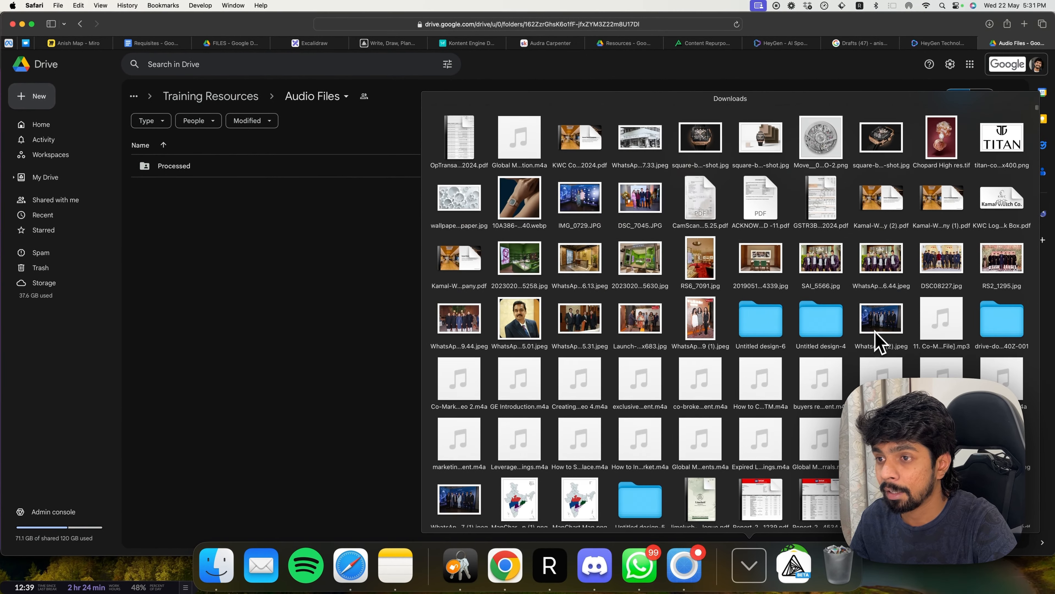
pyautogui.moveTo(524, 141); pyautogui.dragTo(377, 275)
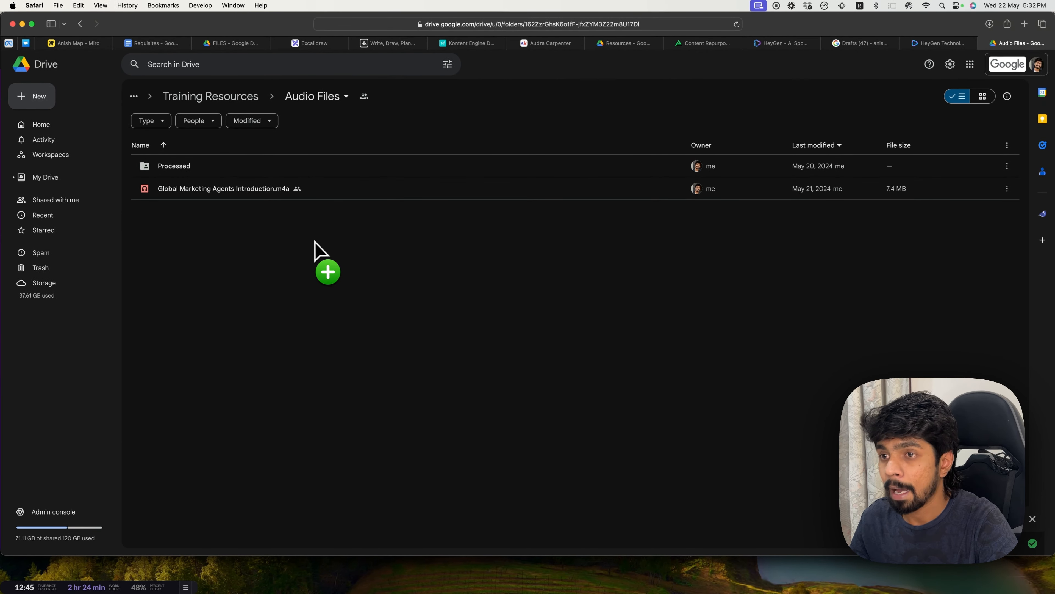
# Examine the audio files in the Processed folder, and open the Transcribed Files folder in Training Resources.
pyautogui.doubleClick(227, 173)
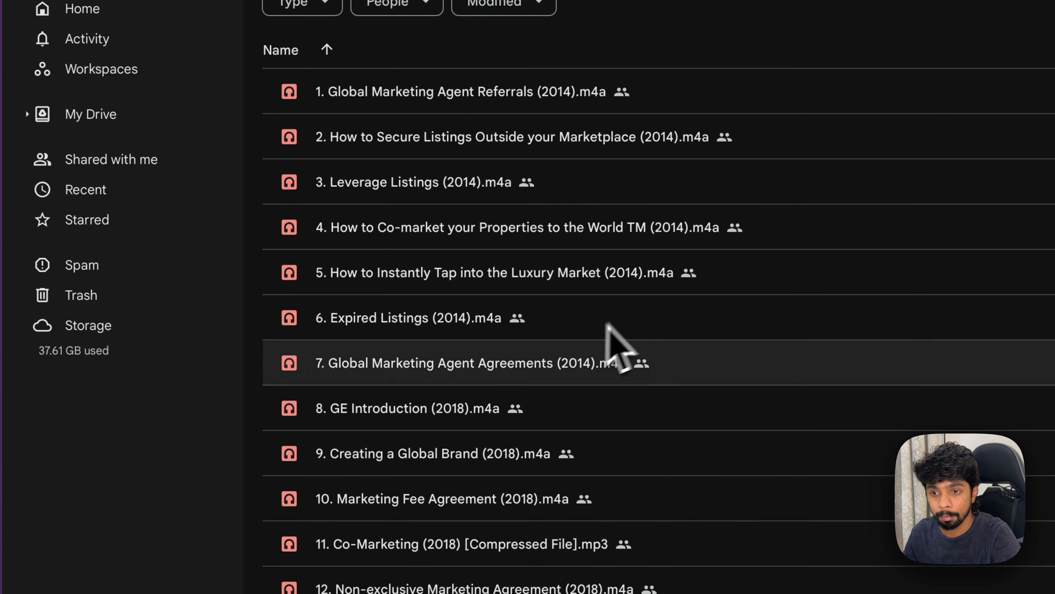
pyautogui.scroll(-1, 619, 349)
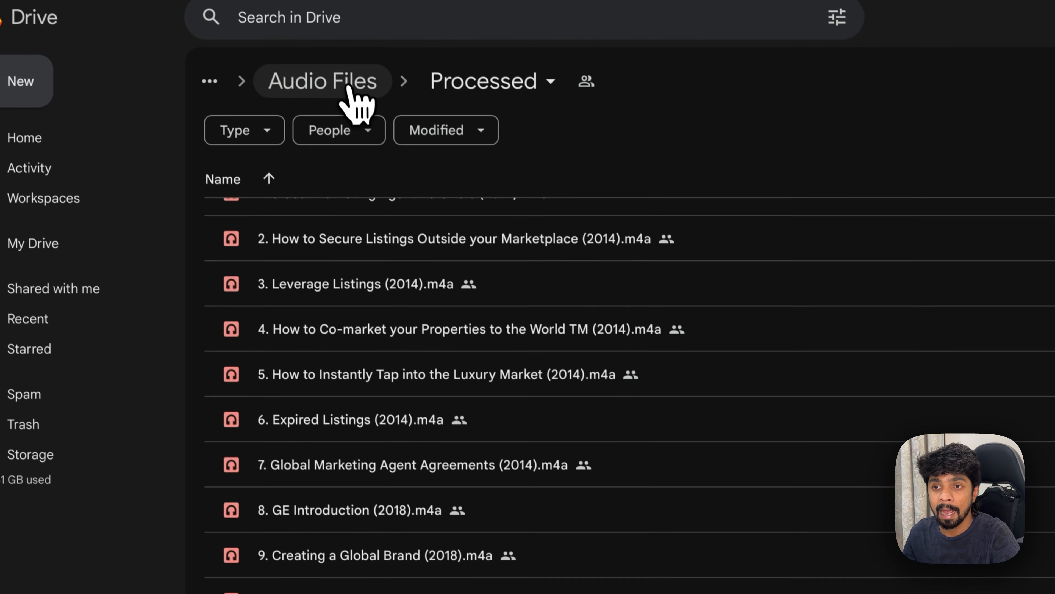
pyautogui.click(358, 106)
pyautogui.click(397, 102)
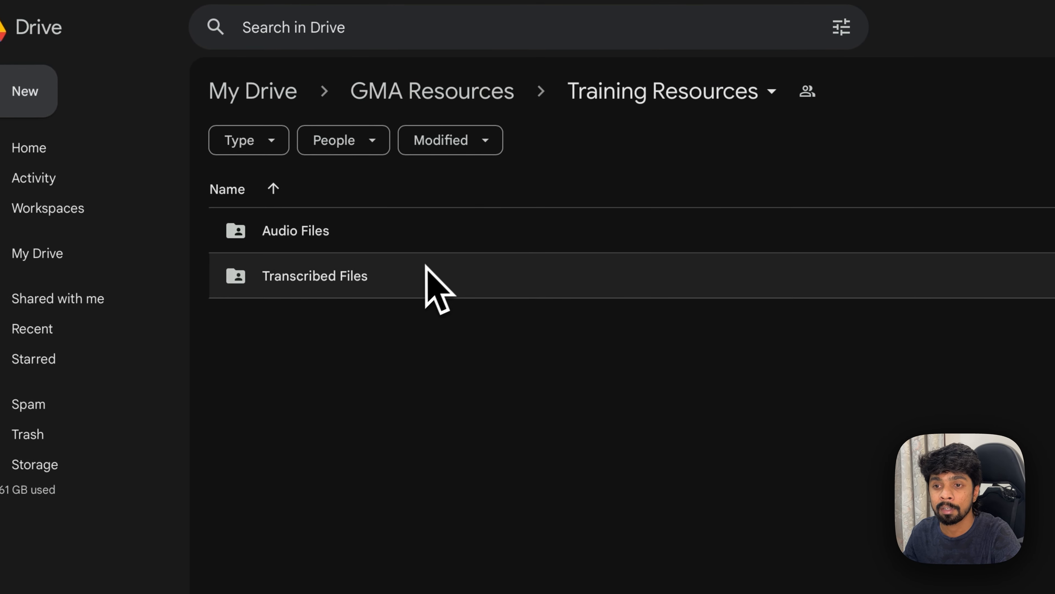
pyautogui.doubleClick(365, 275)
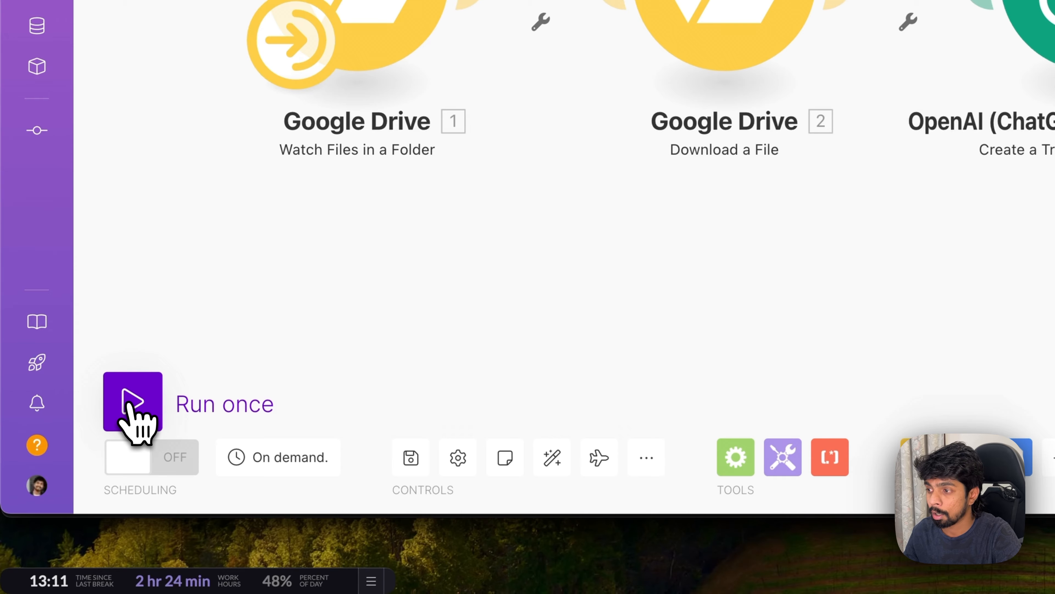
# Run the Make scenario once and inspect the output bundles of the Watch Files and Download a File modules.
pyautogui.click(128, 403)
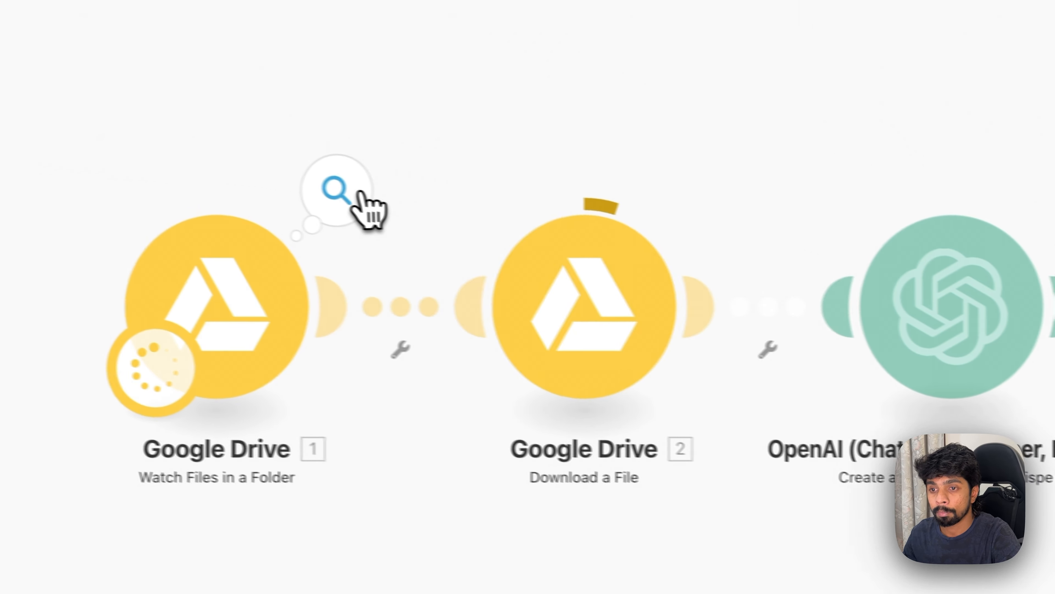
pyautogui.click(69, 147)
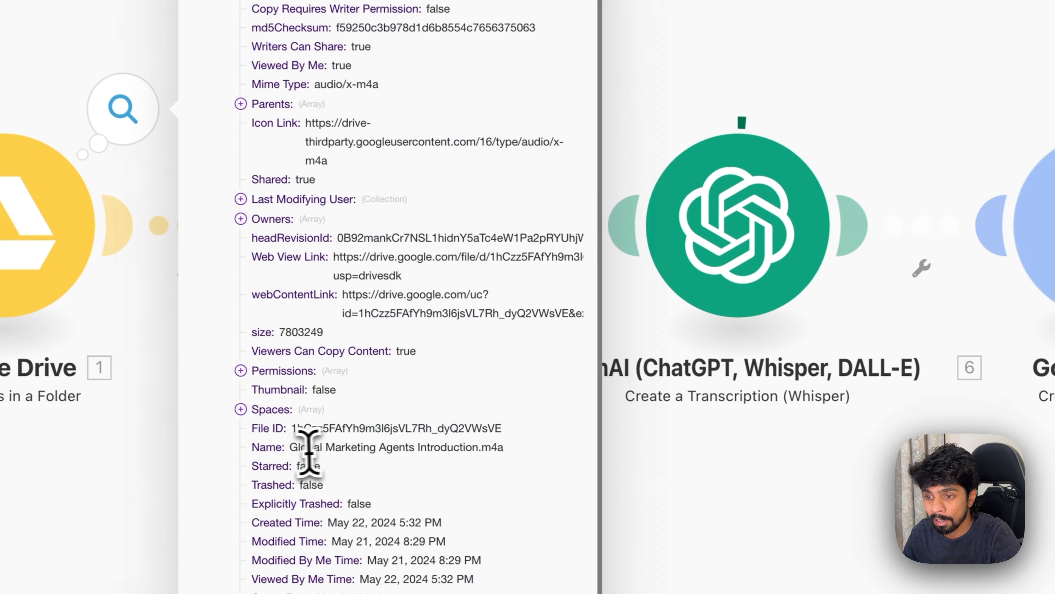
pyautogui.moveTo(551, 533); pyautogui.dragTo(764, 534)
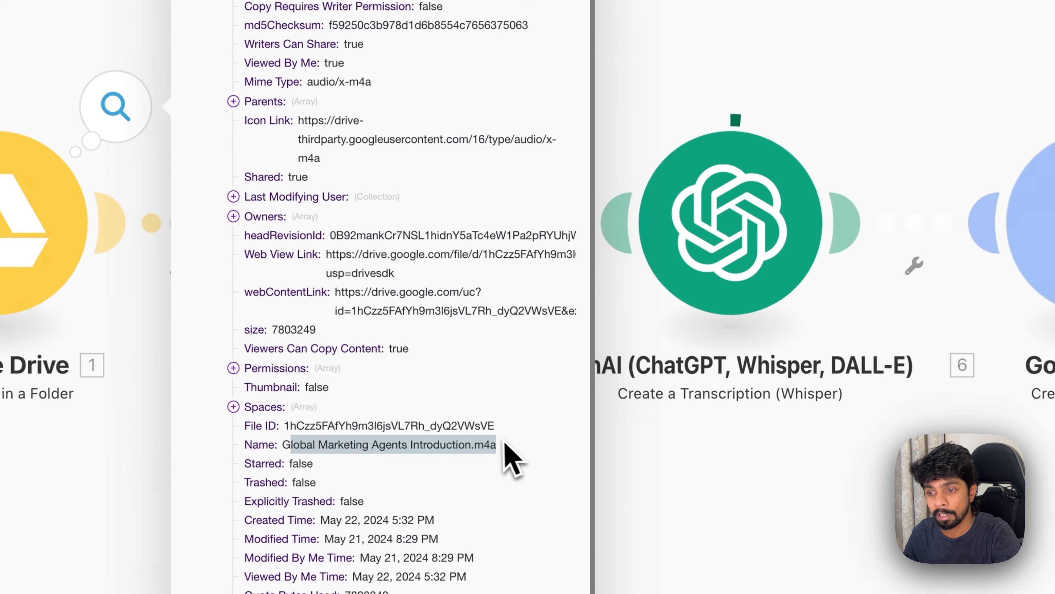
pyautogui.click(525, 474)
pyautogui.click(636, 490)
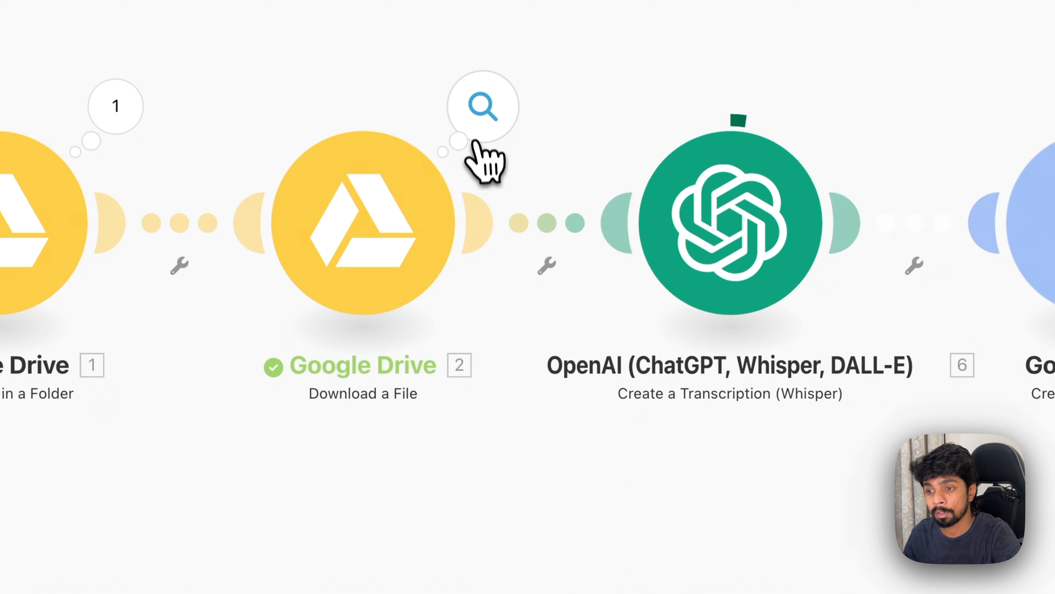
pyautogui.click(481, 133)
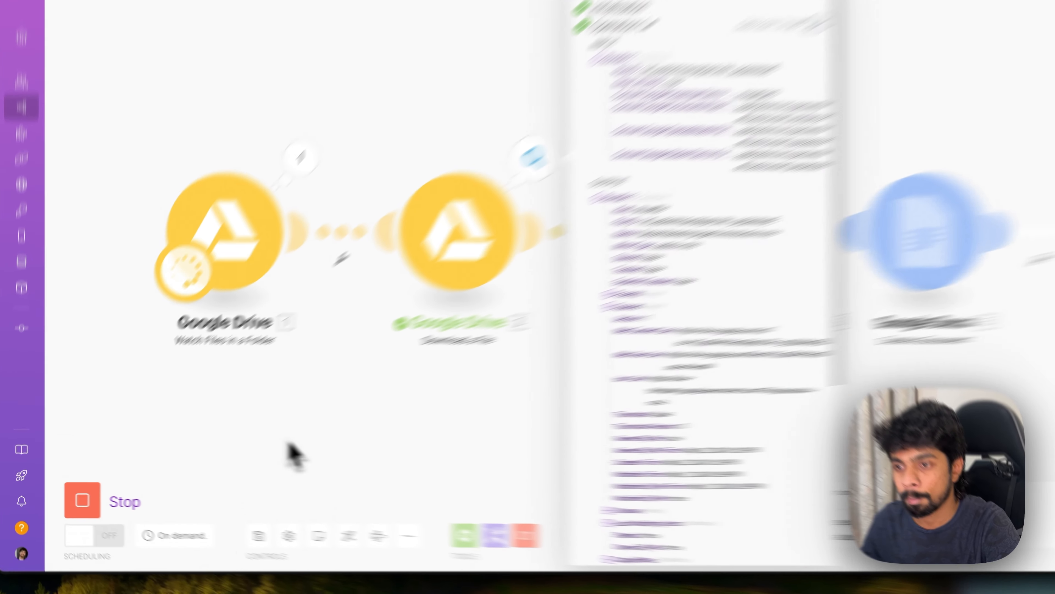
pyautogui.click(230, 452)
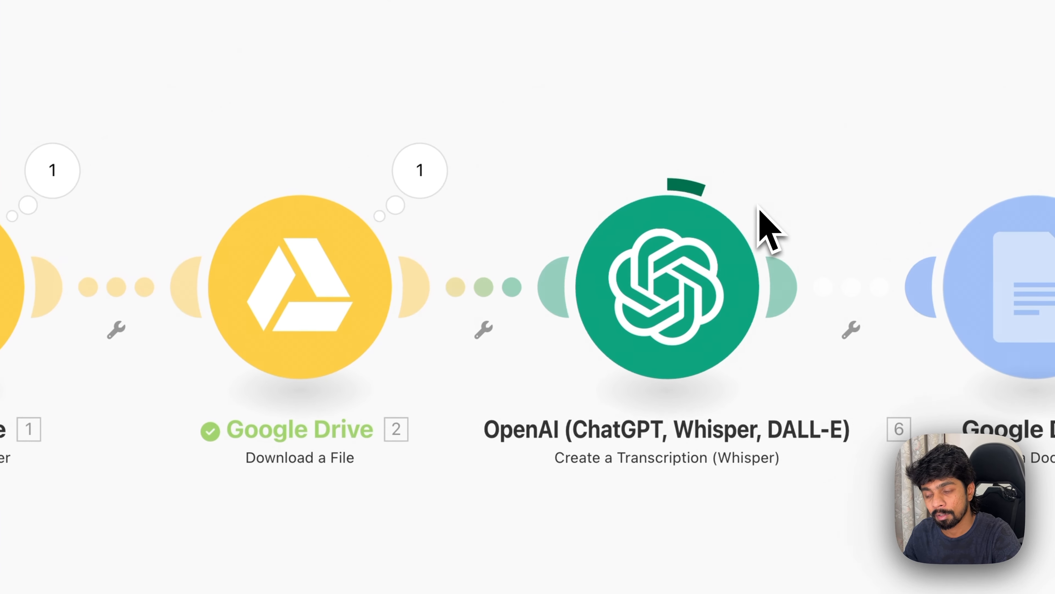
# Inspect the OpenAI transcription module's run result and read through its full transcribed text output.
pyautogui.click(773, 188)
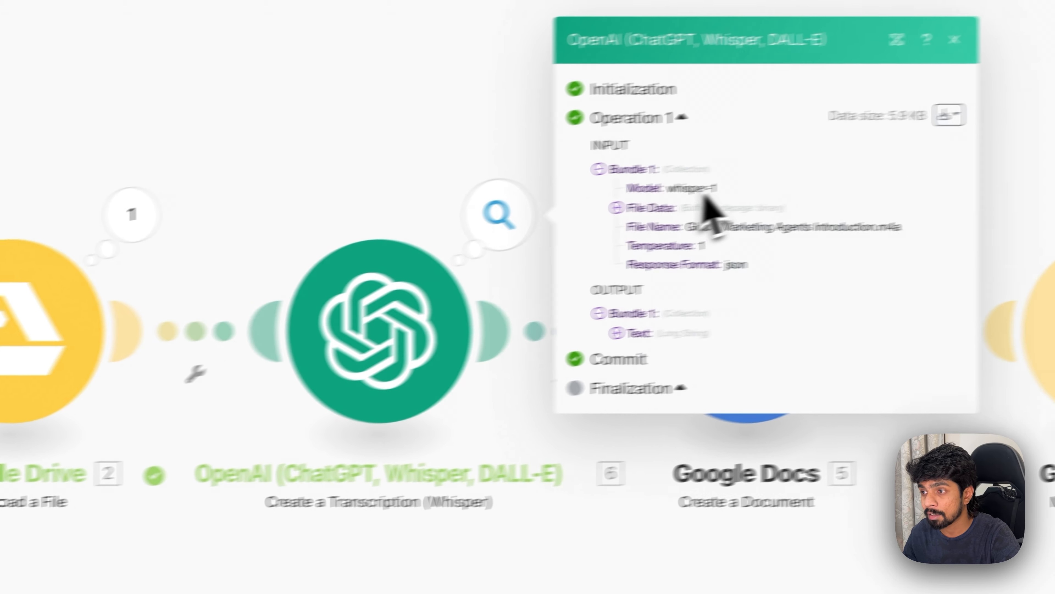
pyautogui.click(617, 332)
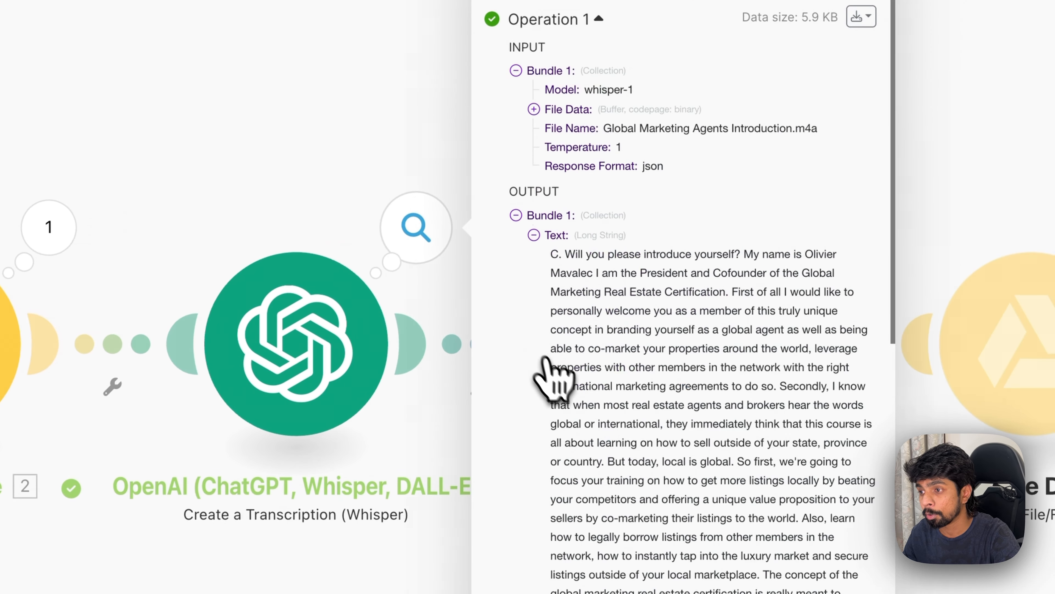
pyautogui.moveTo(612, 292); pyautogui.dragTo(701, 459)
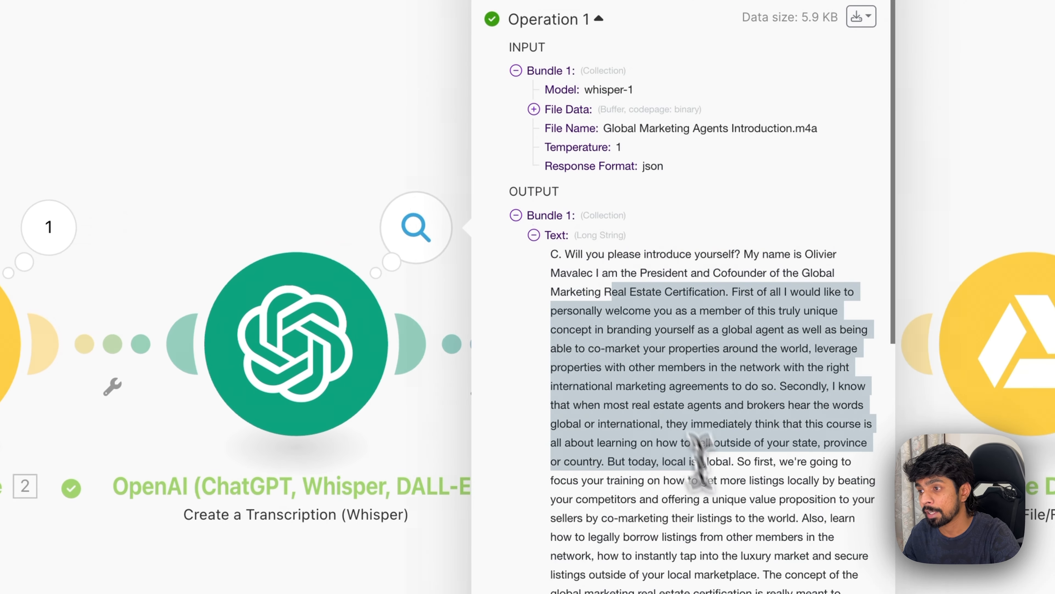
pyautogui.click(283, 141)
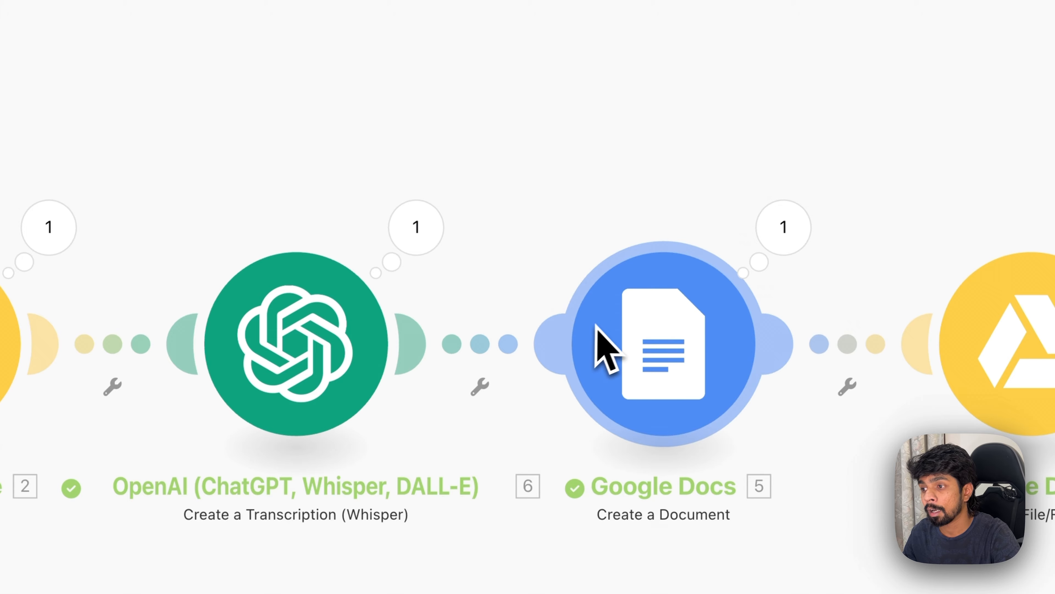
# Inspect the Google Docs module's run result in Make, and check the Transcribed Files folder in Google Drive in Safari.
pyautogui.click(783, 227)
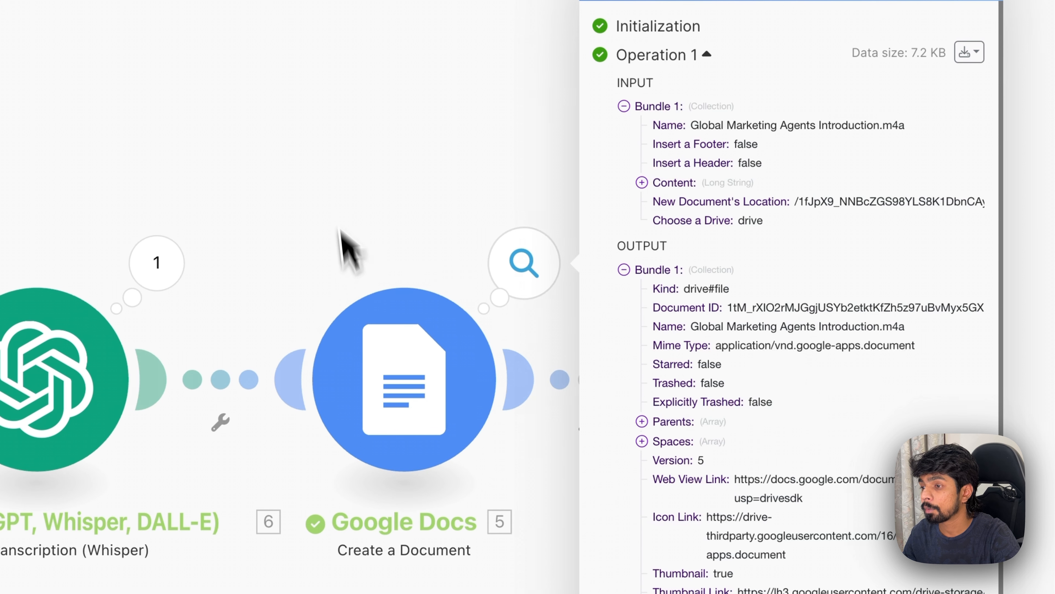
pyautogui.click(349, 200)
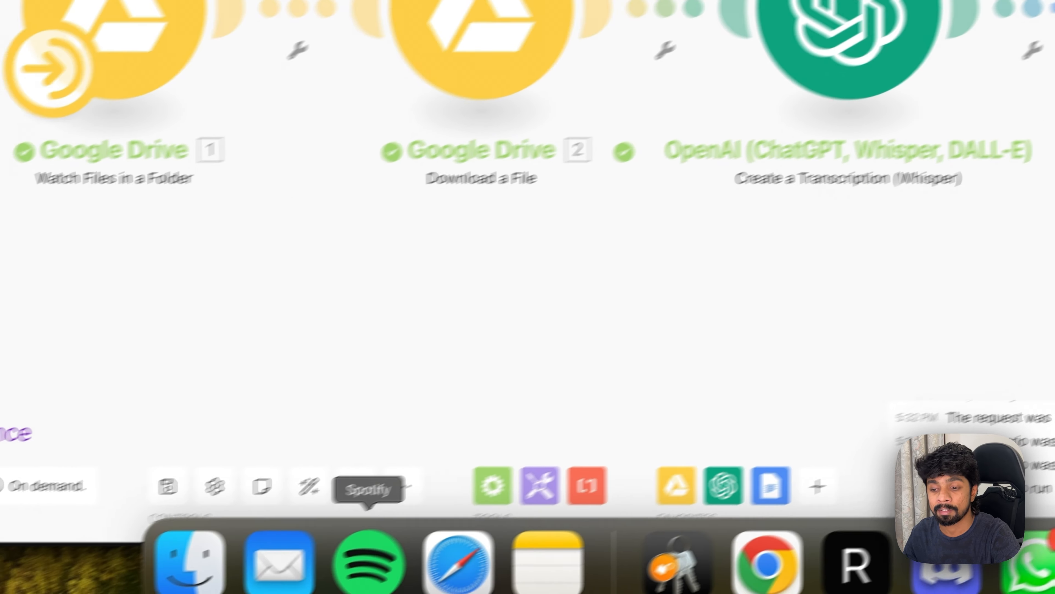
pyautogui.click(518, 573)
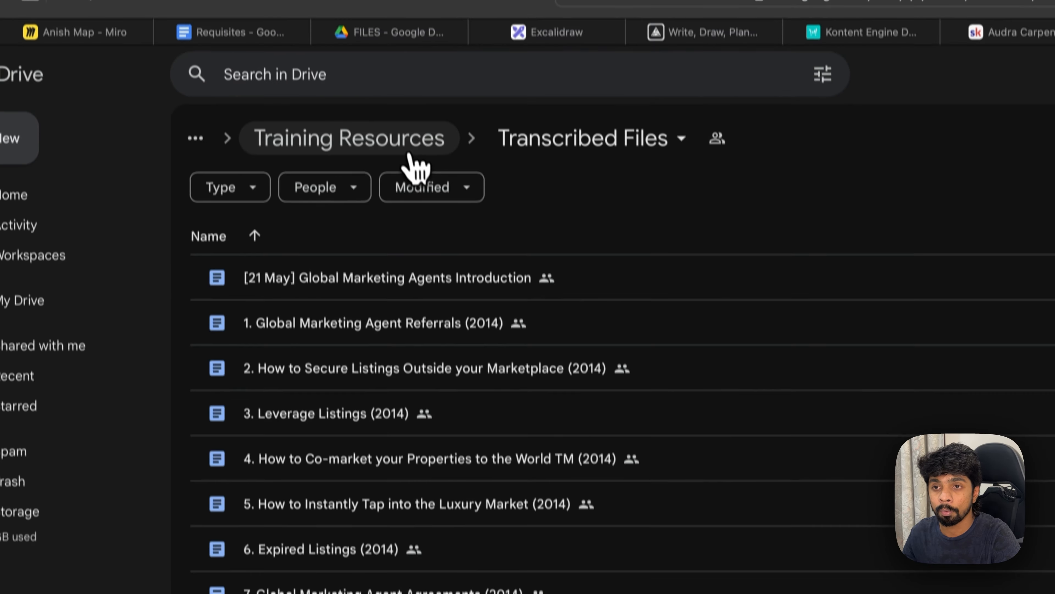
# Open the Global Marketing Agents Introduction.m4a document from the Training Resources folder and read through its transcribed text.
pyautogui.click(408, 149)
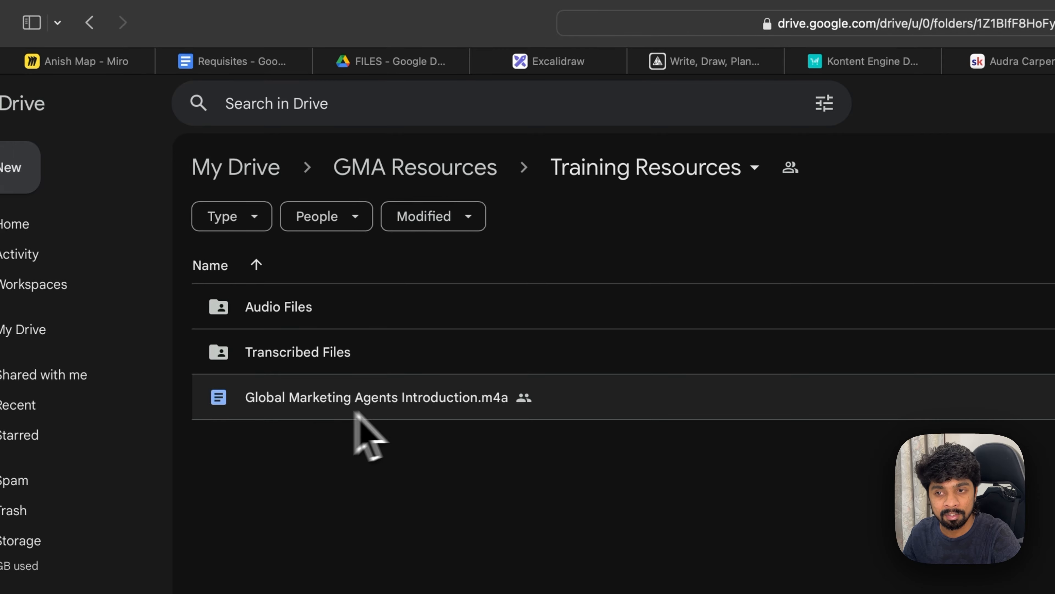
pyautogui.doubleClick(399, 410)
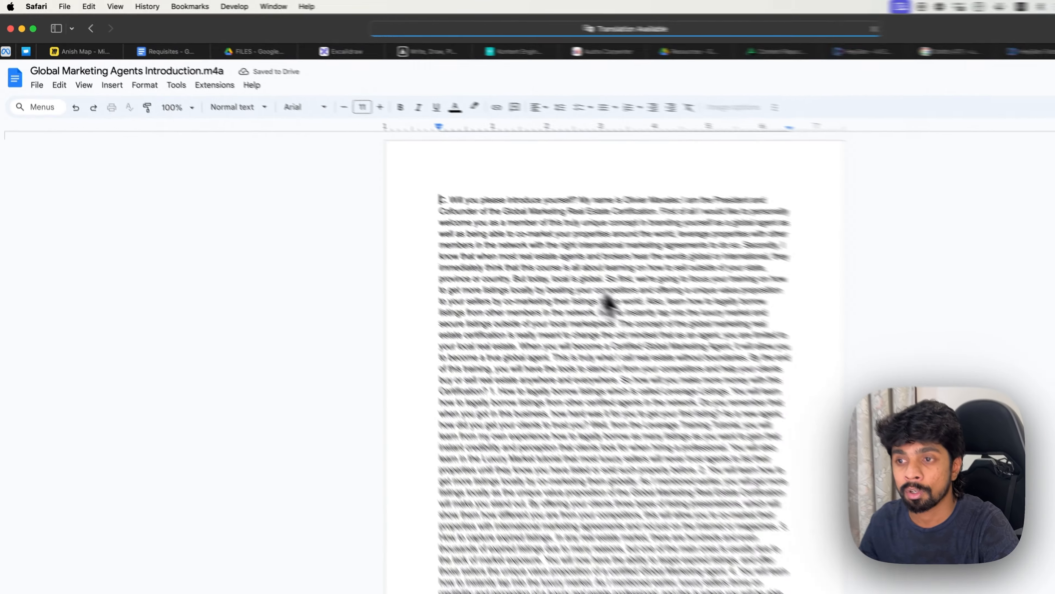
pyautogui.scroll(-13, 605, 300)
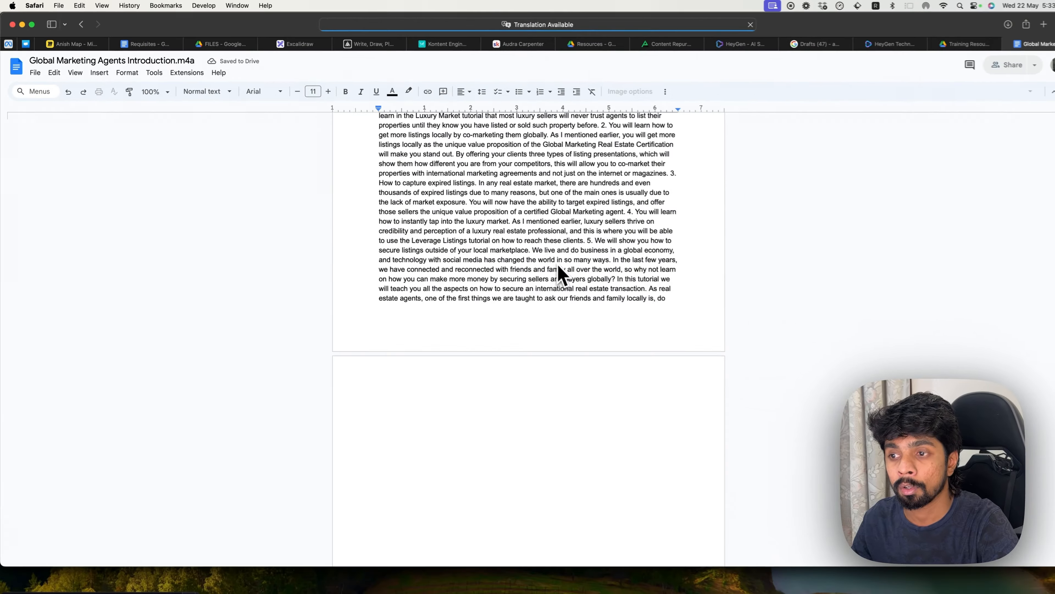
pyautogui.scroll(9, 644, 309)
pyautogui.scroll(5, 544, 260)
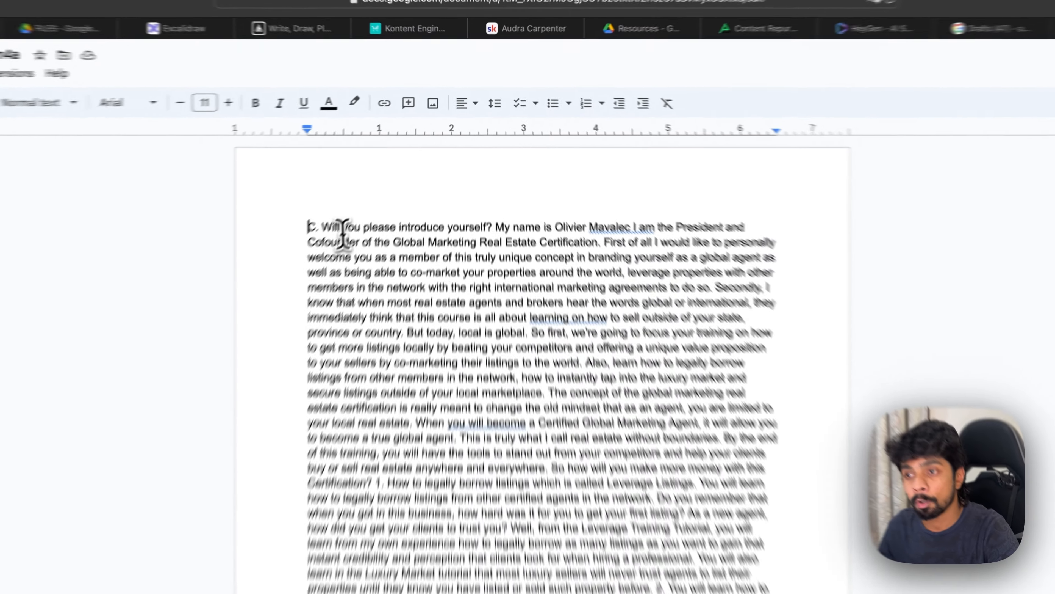
pyautogui.moveTo(391, 167); pyautogui.dragTo(519, 167)
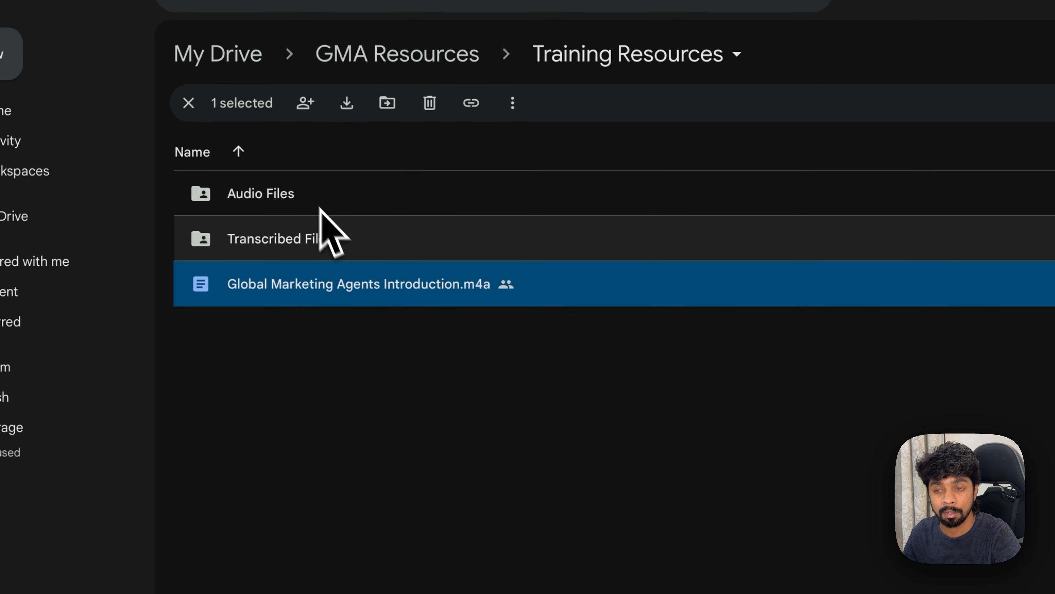
# Open the Processed folder inside Audio Files and examine the last Global Marketing Agents Introduction.m4a file and its details.
pyautogui.doubleClick(329, 205)
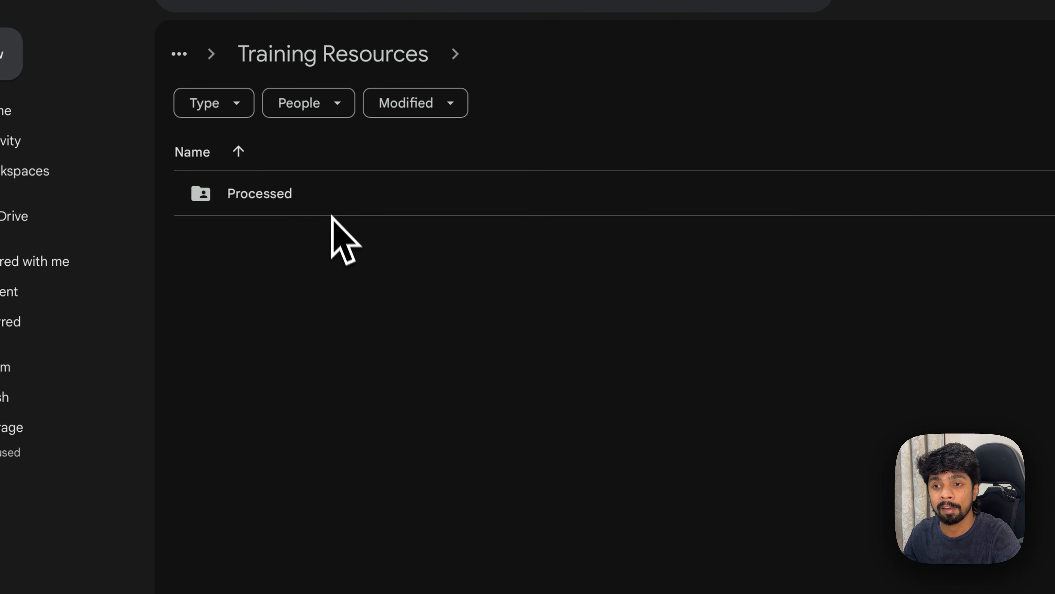
pyautogui.click(314, 193)
pyautogui.doubleClick(314, 192)
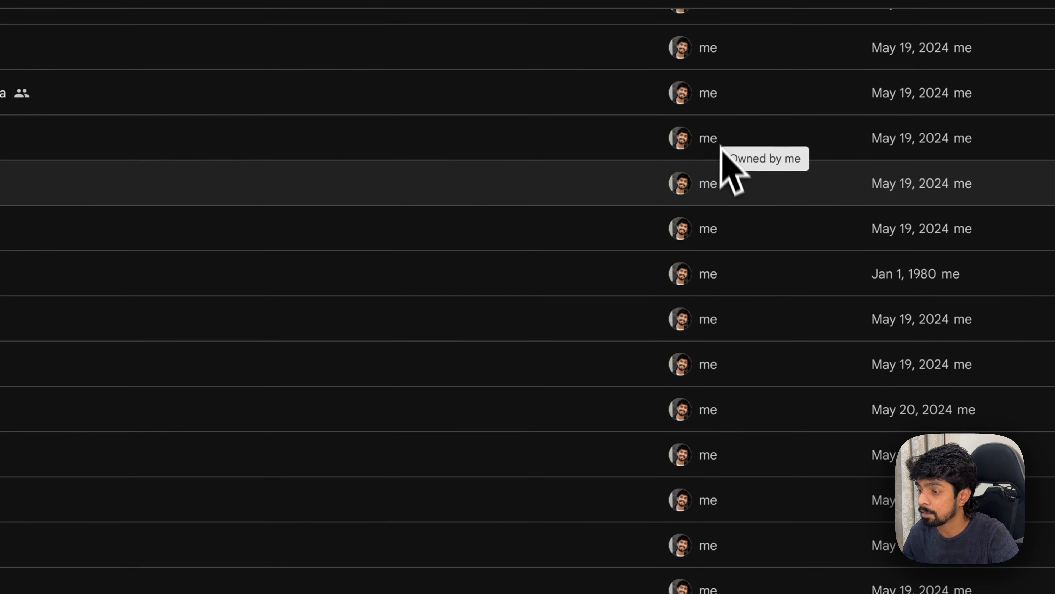
pyautogui.click(311, 479)
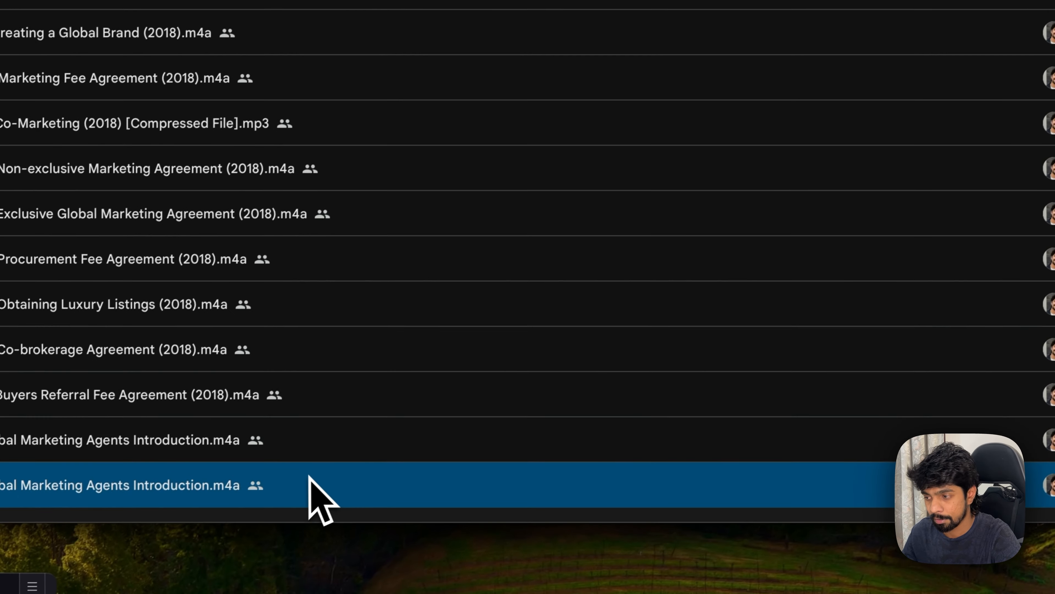
pyautogui.click(1026, 444)
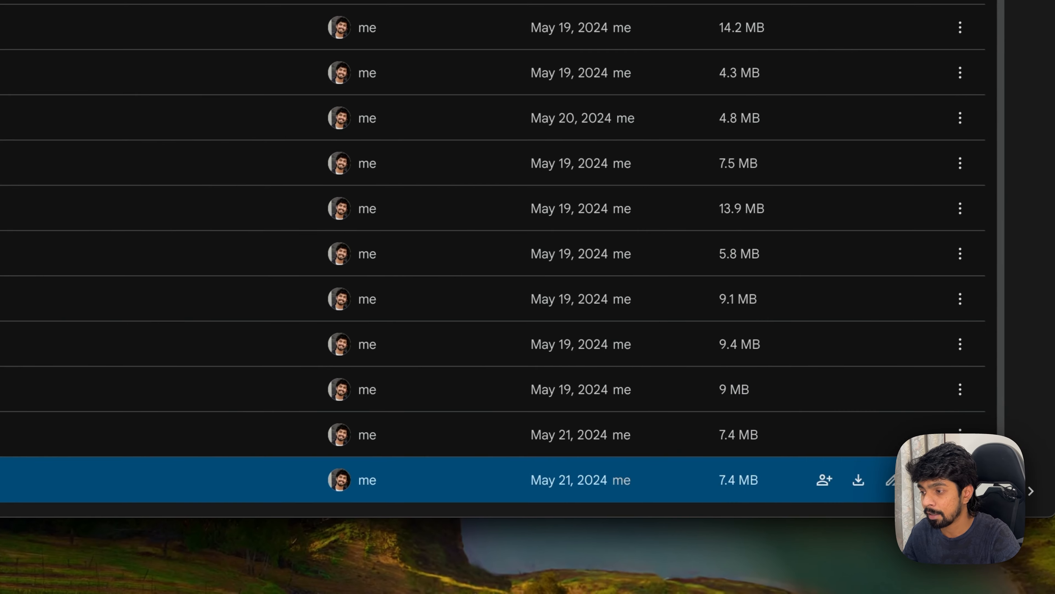
# Play the last Global Marketing Agents Introduction.m4a in the preview, skip ahead to about 1:13, and pause it.
pyautogui.doubleClick(367, 491)
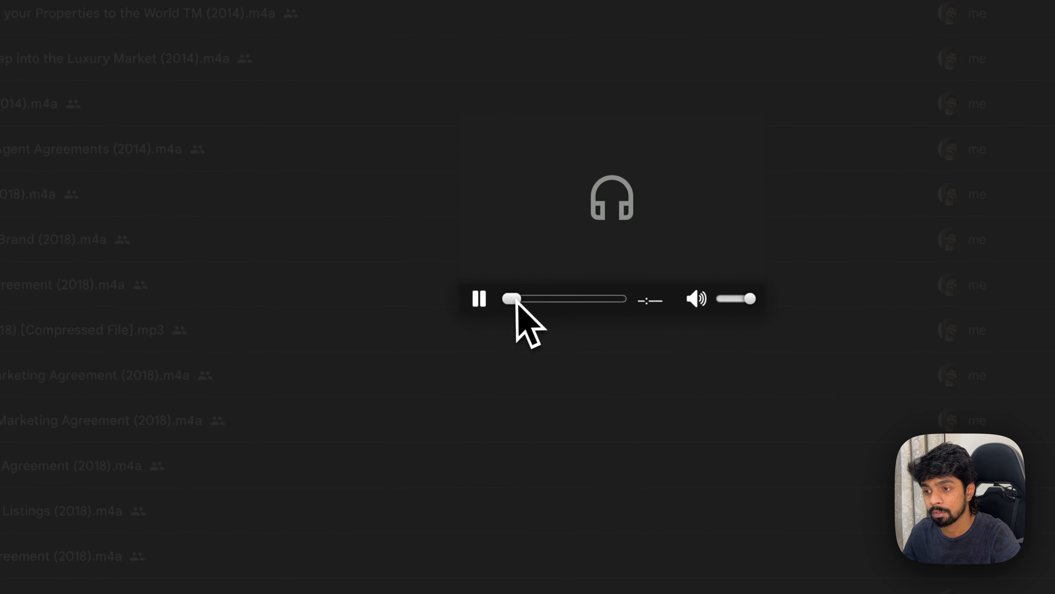
pyautogui.click(481, 305)
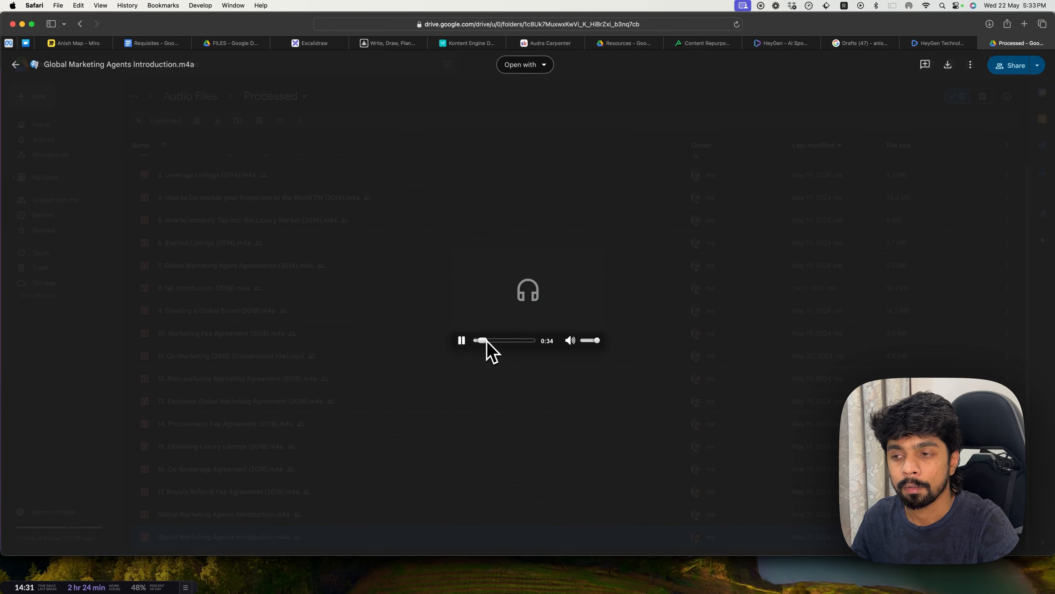
pyautogui.click(488, 341)
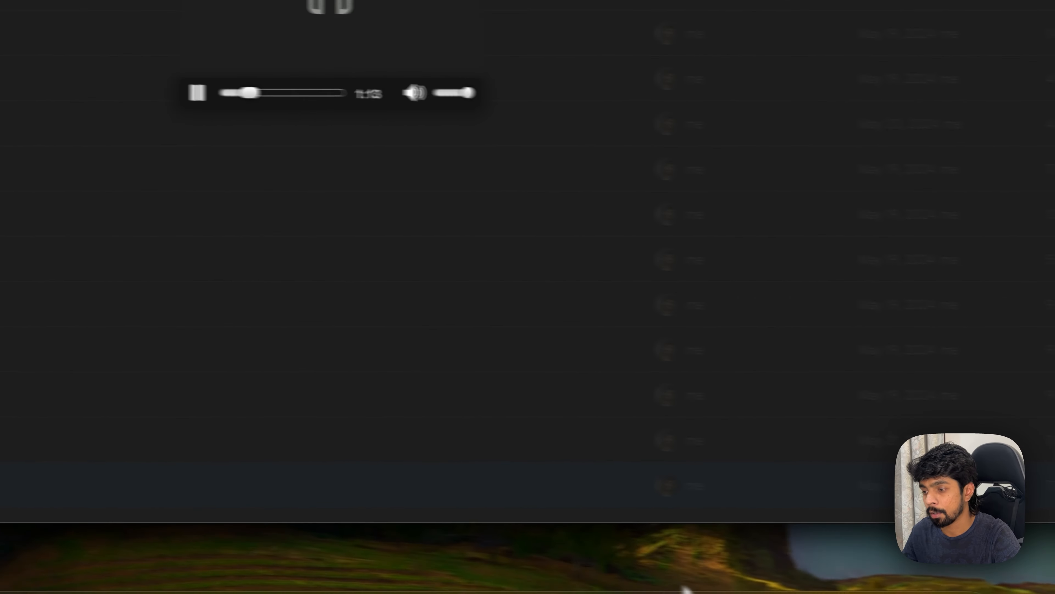
pyautogui.click(723, 562)
pyautogui.click(526, 75)
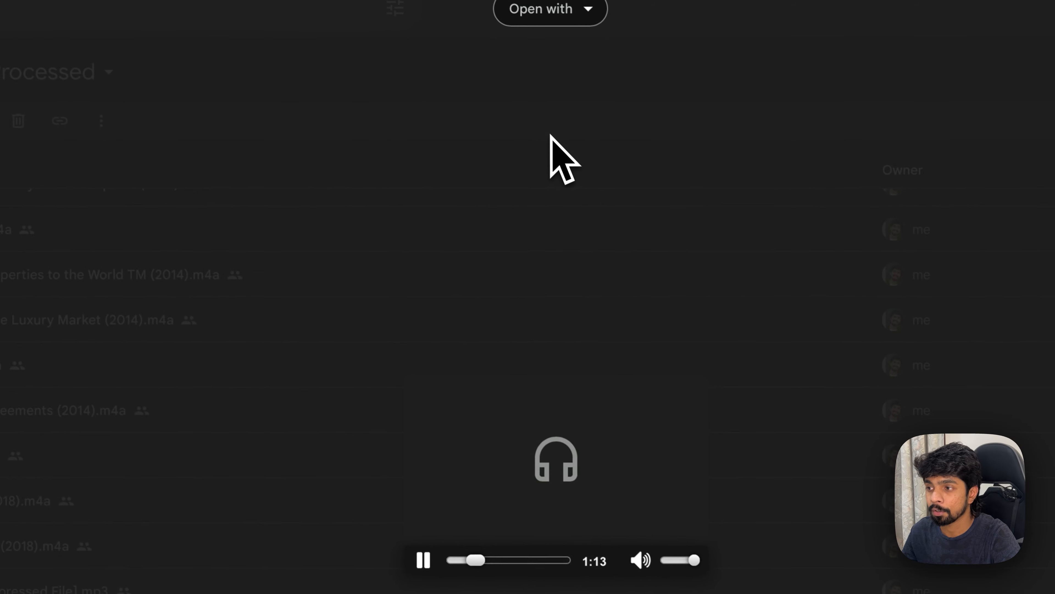
pyautogui.click(429, 565)
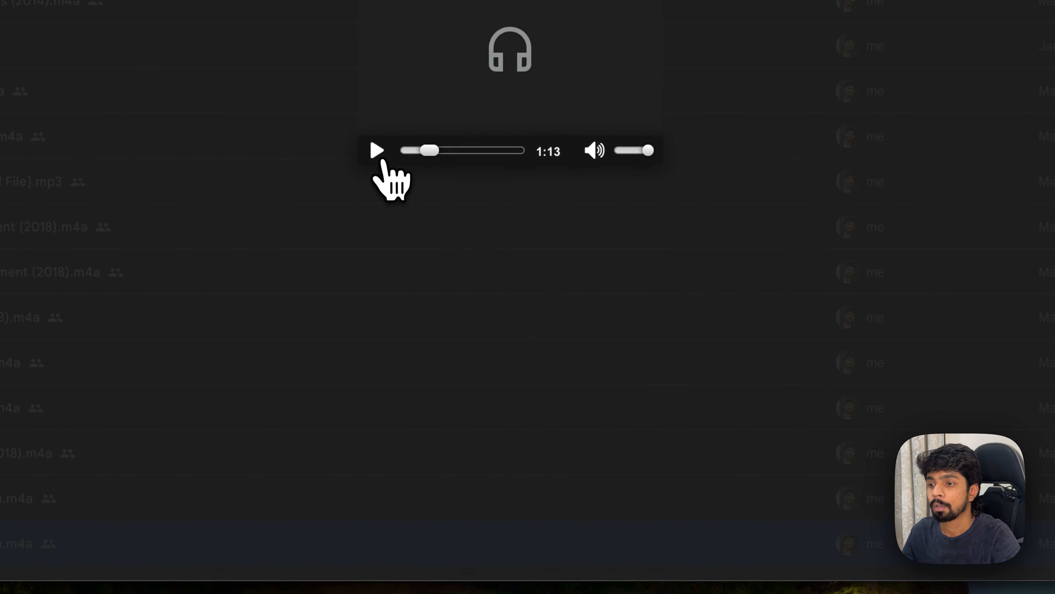
# Switch to the Music app, pause Global Marketing Agents Introduction and quit the app.
pyautogui.moveTo(540, 592)
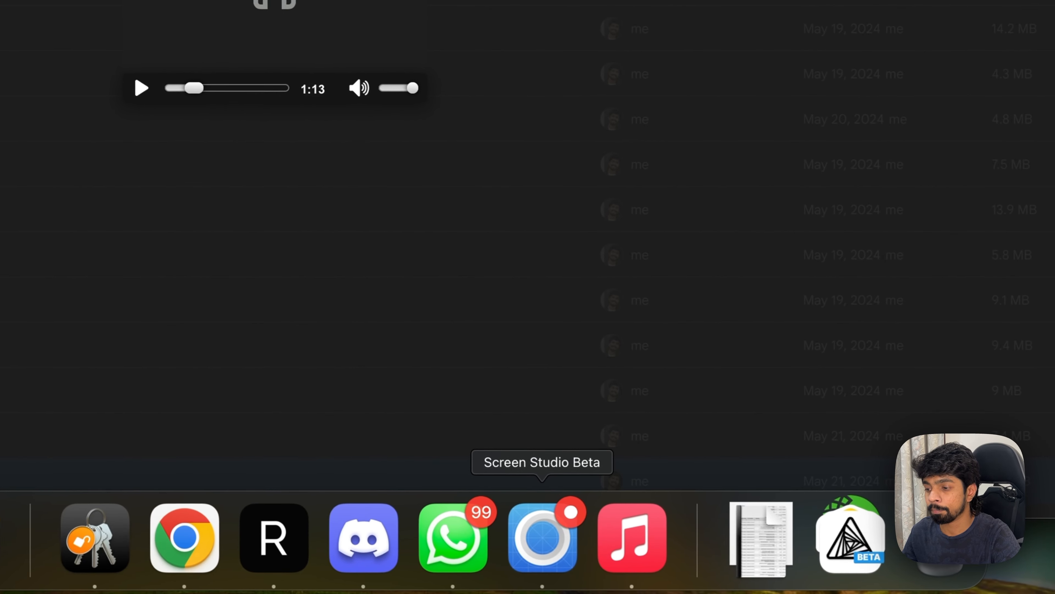
pyautogui.click(604, 576)
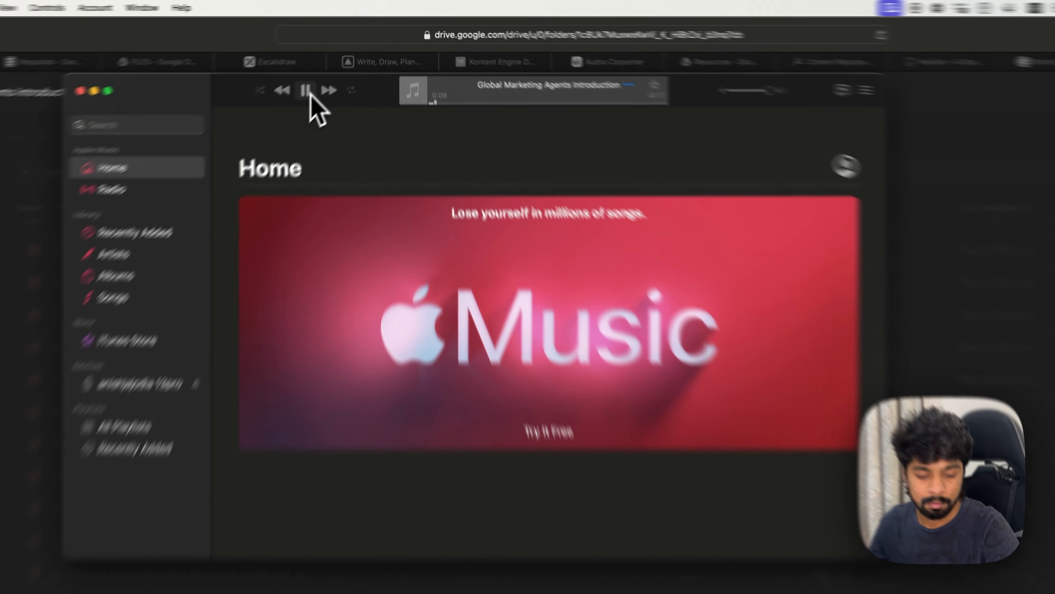
pyautogui.click(334, 64)
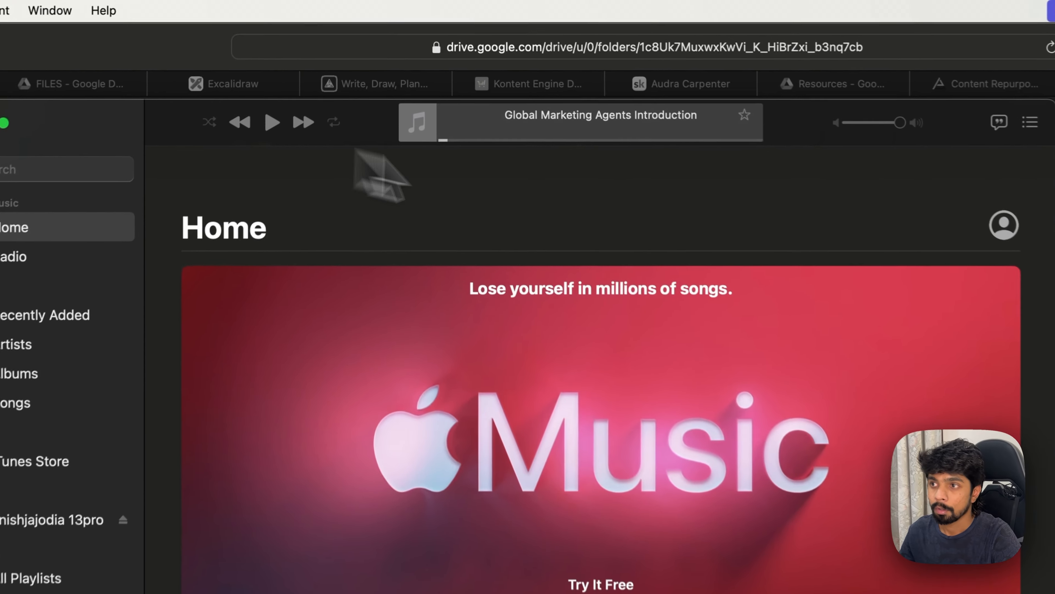
pyautogui.press('super+q')
# Close the audio preview and open the Global Marketing Agents Introduction.m4a document from the Training Resources folder.
pyautogui.press('Escape')
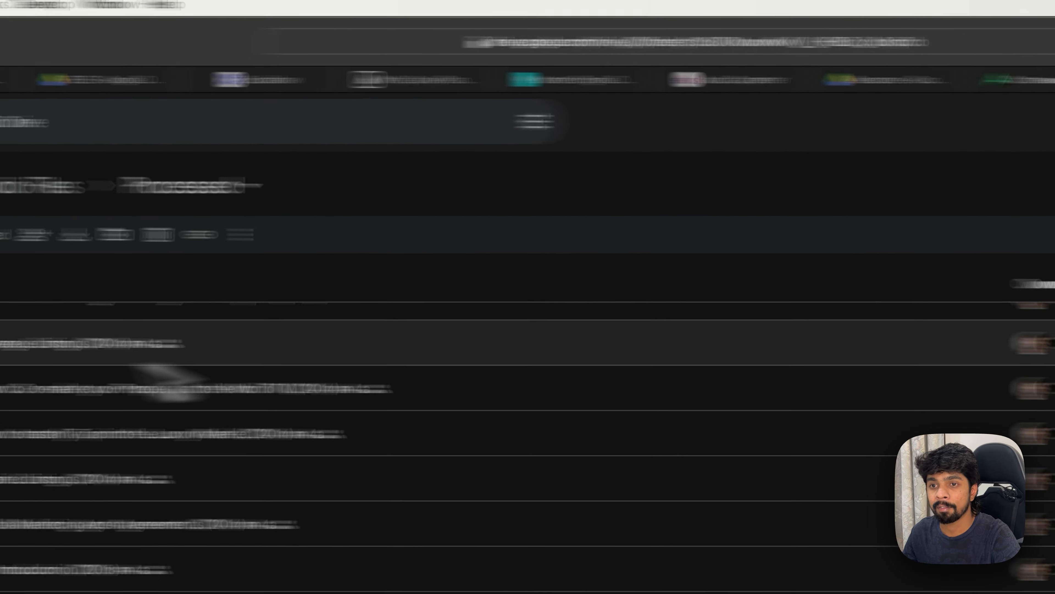
pyautogui.click(362, 194)
pyautogui.click(417, 188)
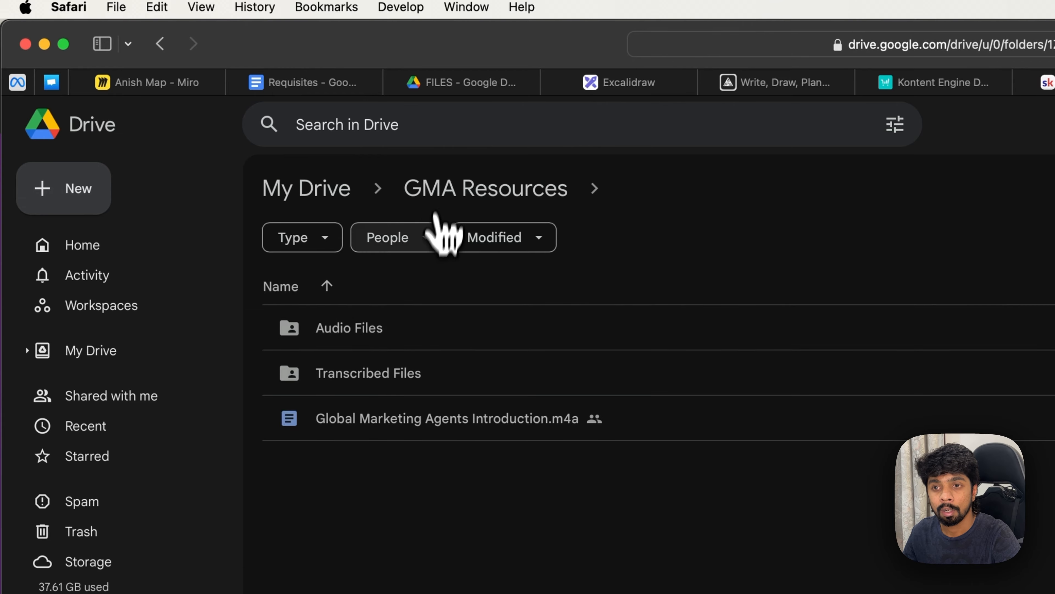
pyautogui.doubleClick(376, 310)
pyautogui.click(420, 188)
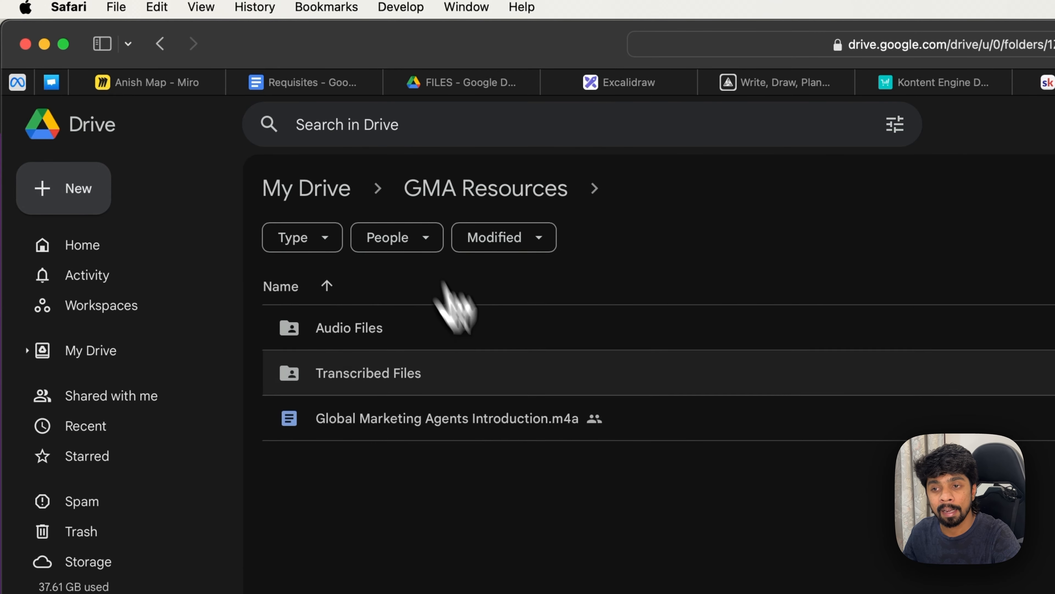
pyautogui.doubleClick(501, 418)
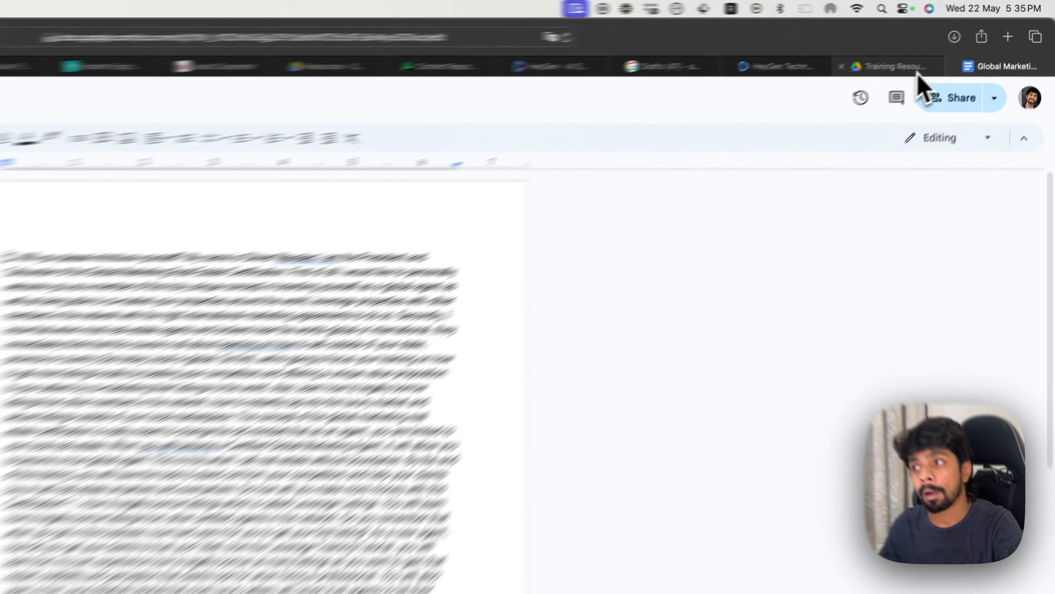
# Return to Google Drive, examine the audio files in the Processed folder, and go back to the Audio Files folder.
pyautogui.click(950, 43)
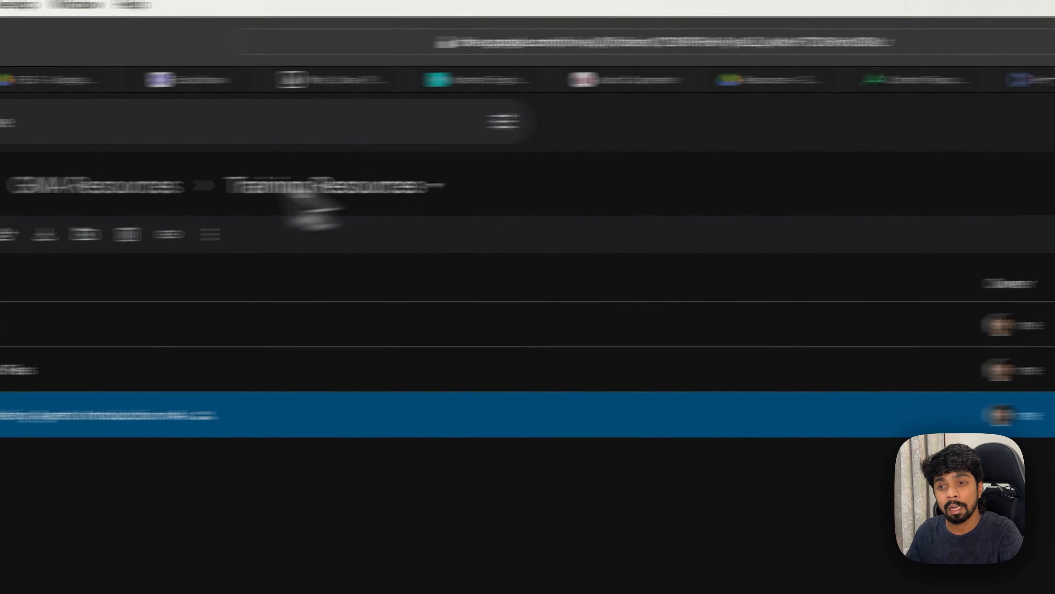
pyautogui.click(196, 165)
pyautogui.doubleClick(243, 320)
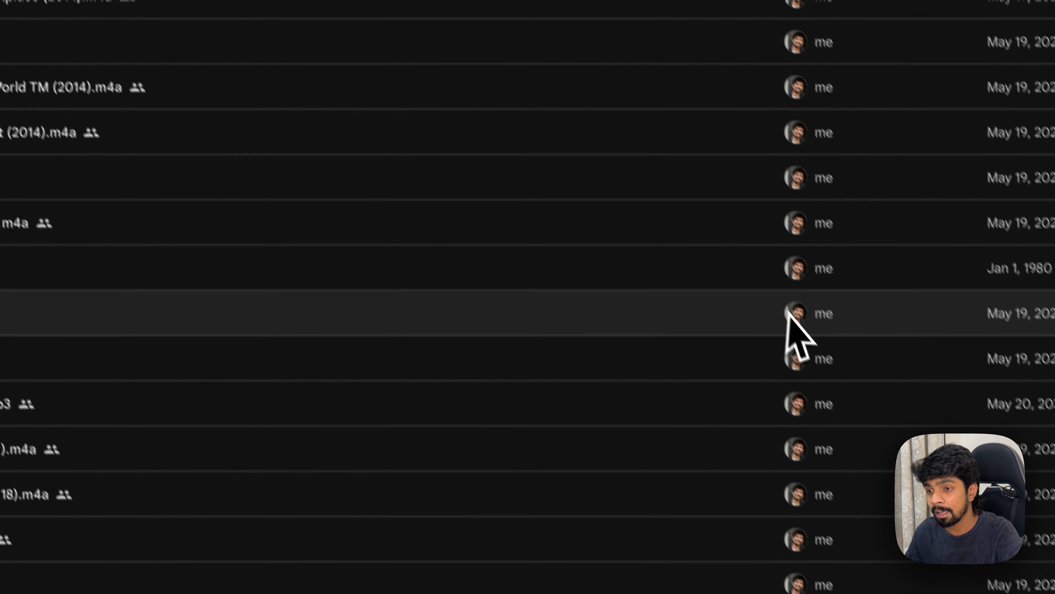
pyautogui.click(432, 262)
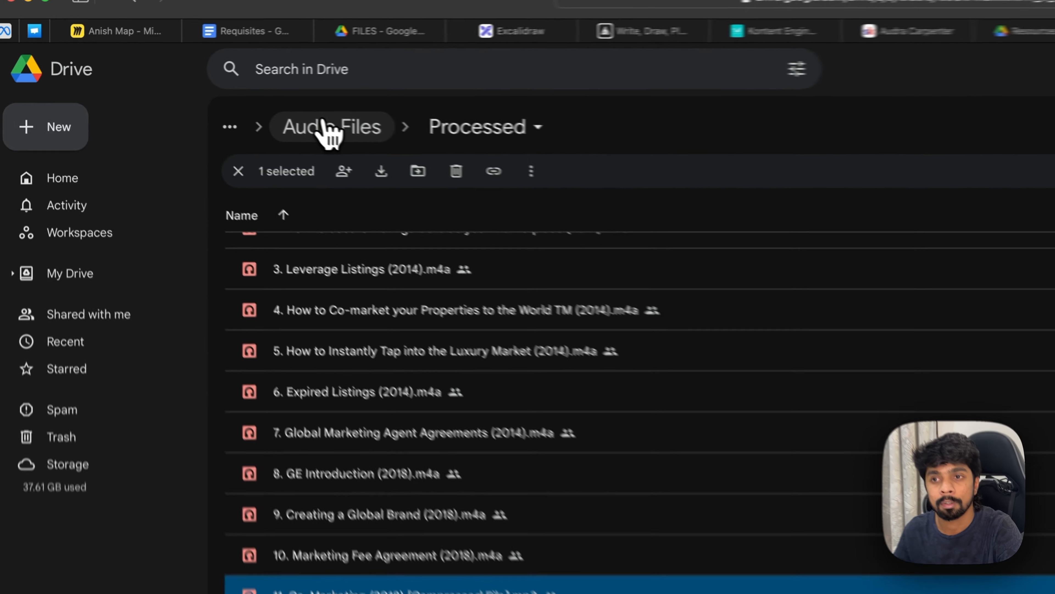
pyautogui.click(181, 98)
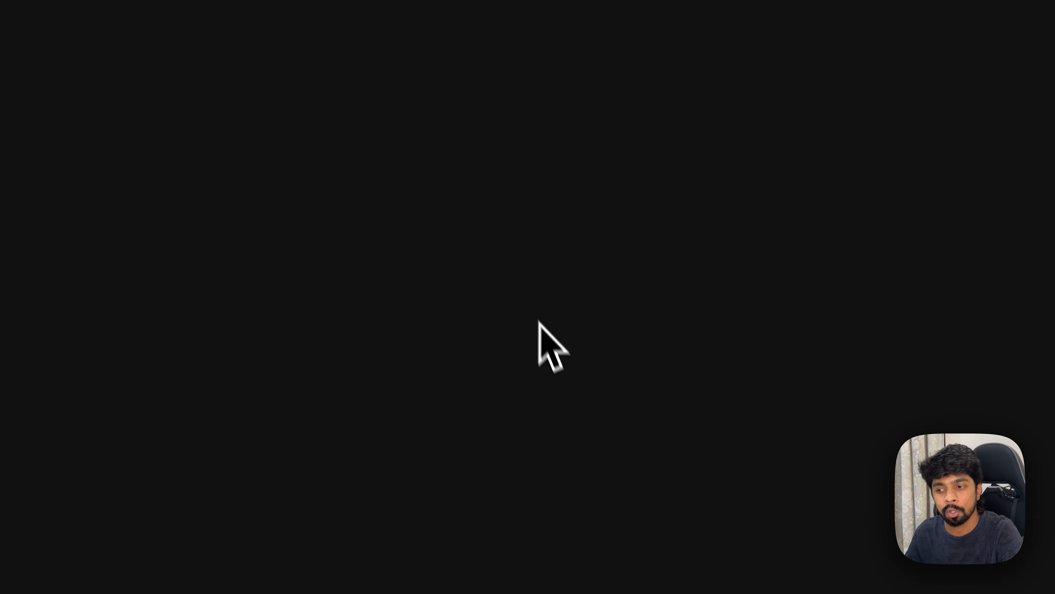